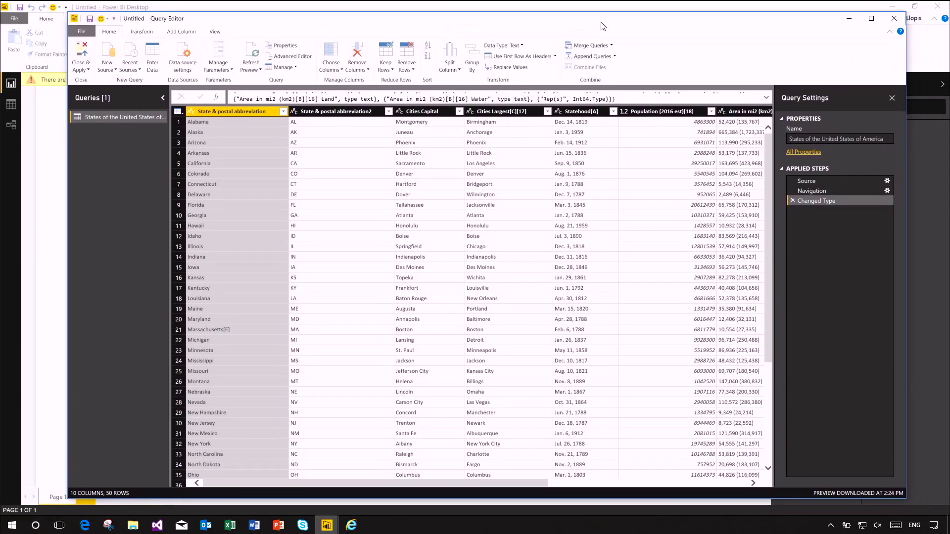
- Maximize the Query Editor window and collapse the Queries pane
click(874, 17)
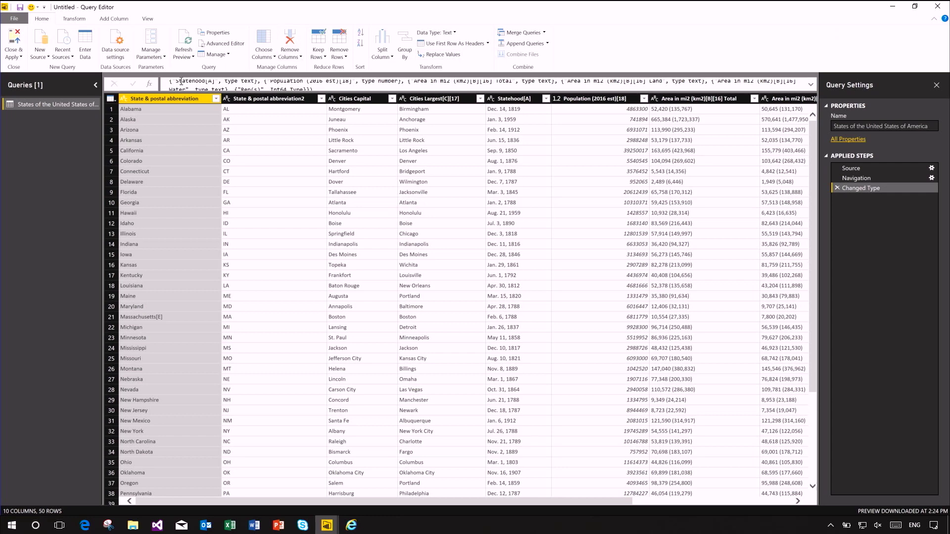
click(96, 86)
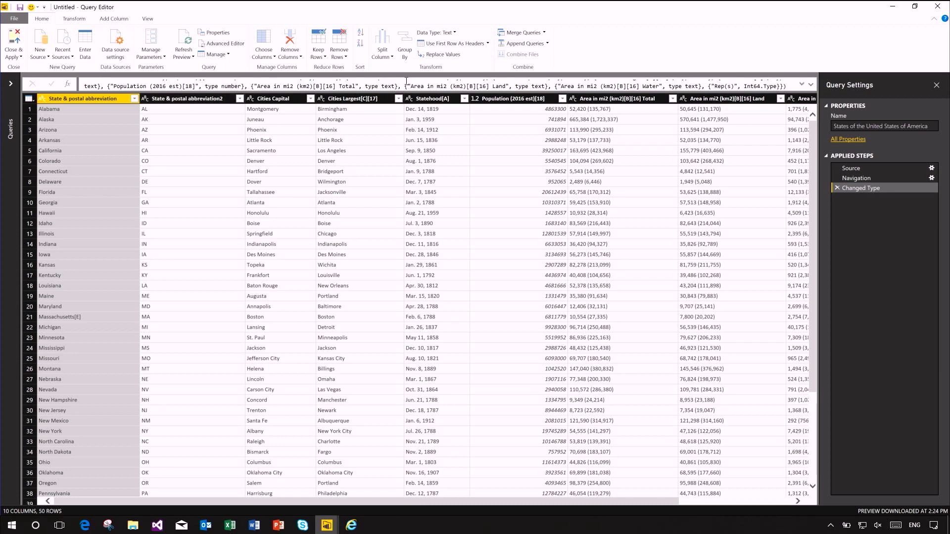
- Switch to the browser and view the Wikipedia page listing the states and territories of the United States
key(alt+Tab)
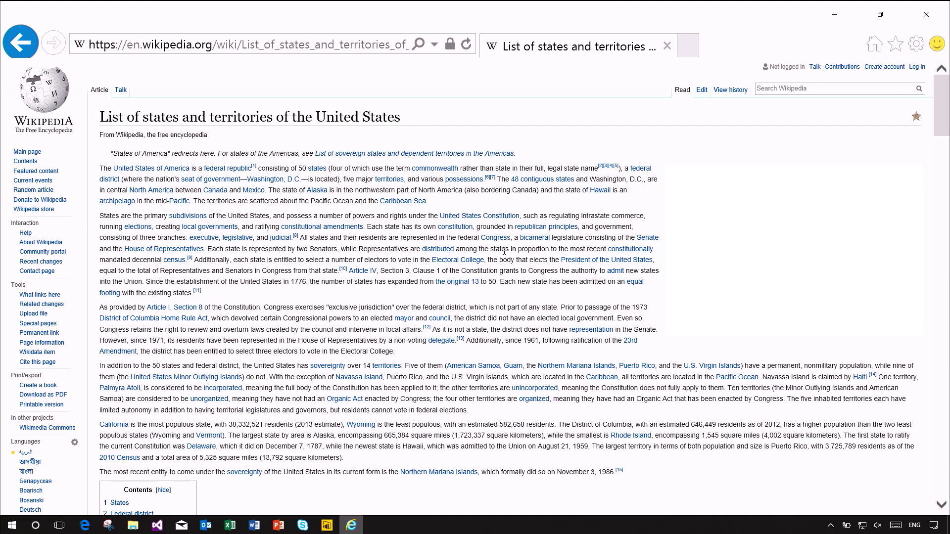
scroll(505, 251, down, 10)
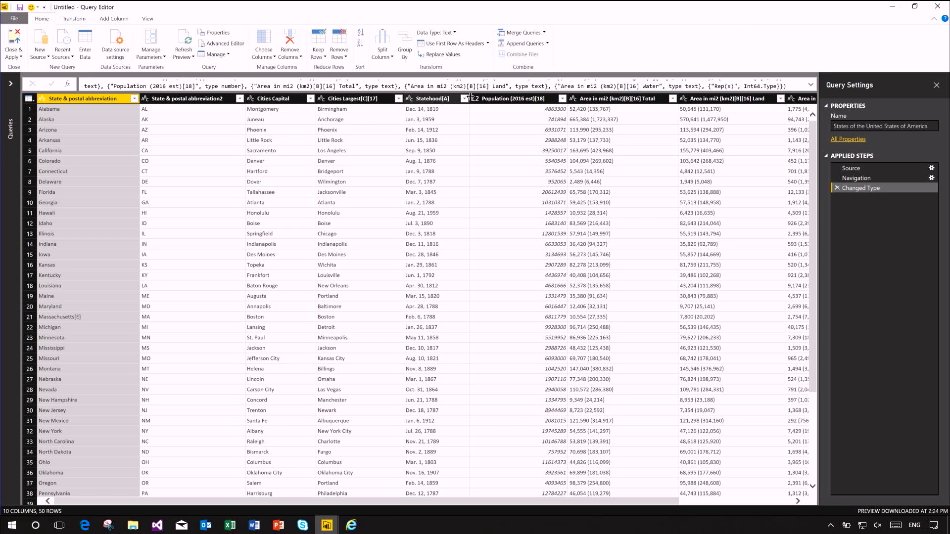
- Keep only the columns from State & postal abbreviation through Population (2016 est)[18] and remove all other columns
shift+click(494, 98)
right_click(495, 98)
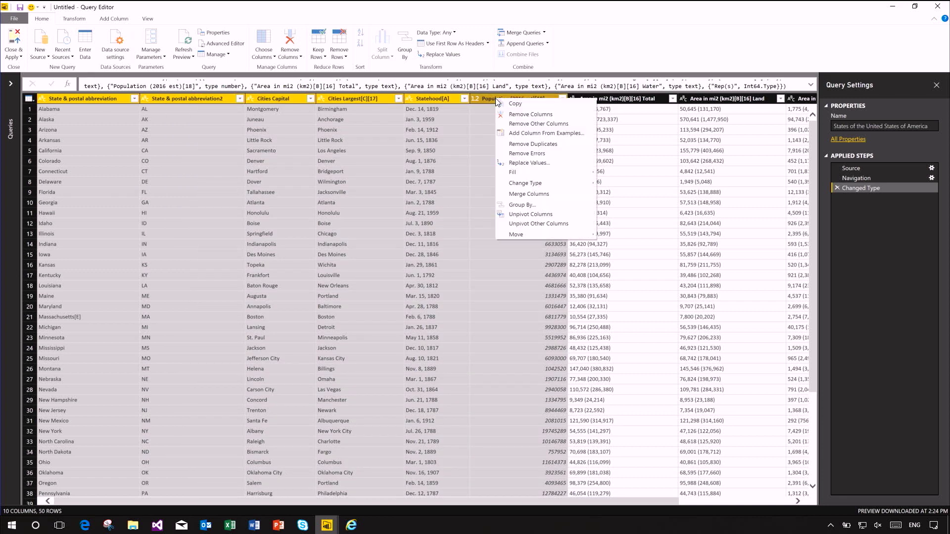
click(532, 124)
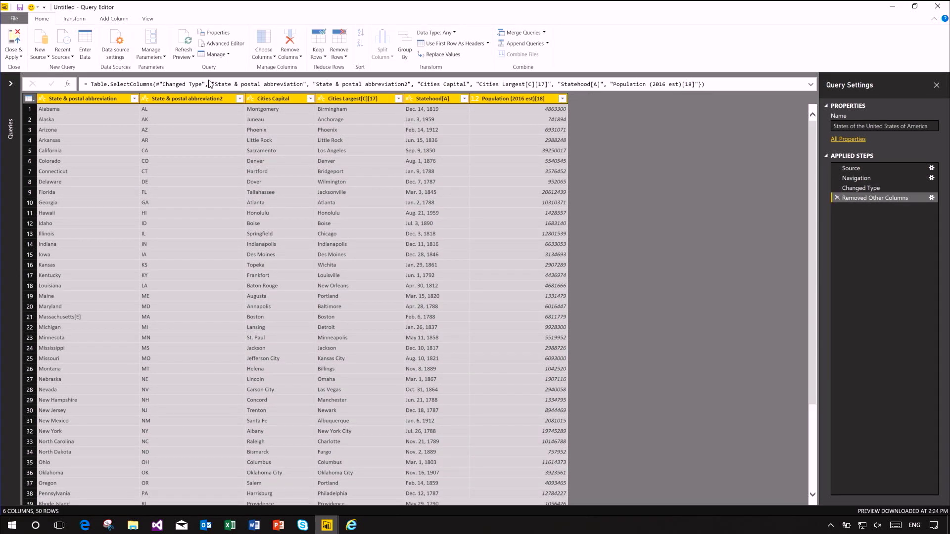
- Rename the State & postal abbreviation column to State and the State & postal abbreviation2 column to Abbreviation
click(104, 96)
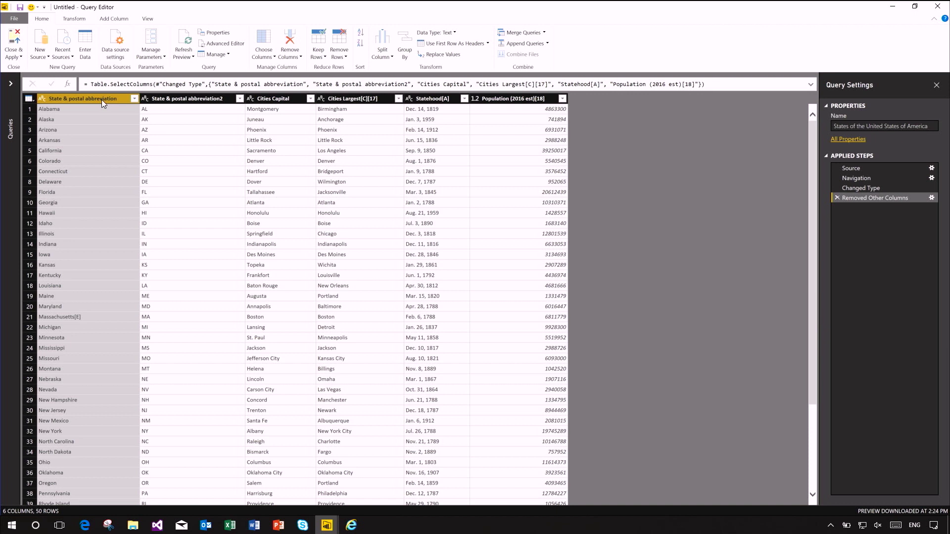
double_click(99, 97)
text(State)
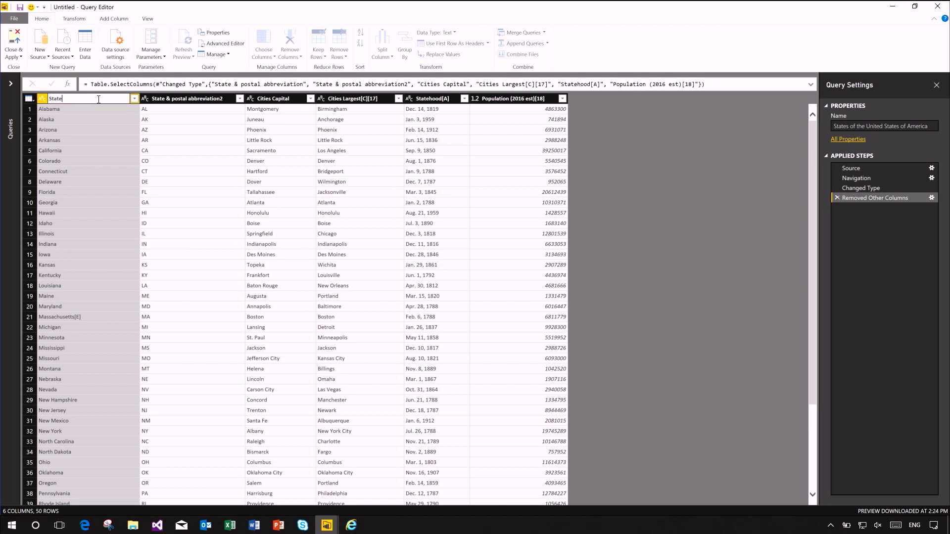
key(Return)
double_click(125, 97)
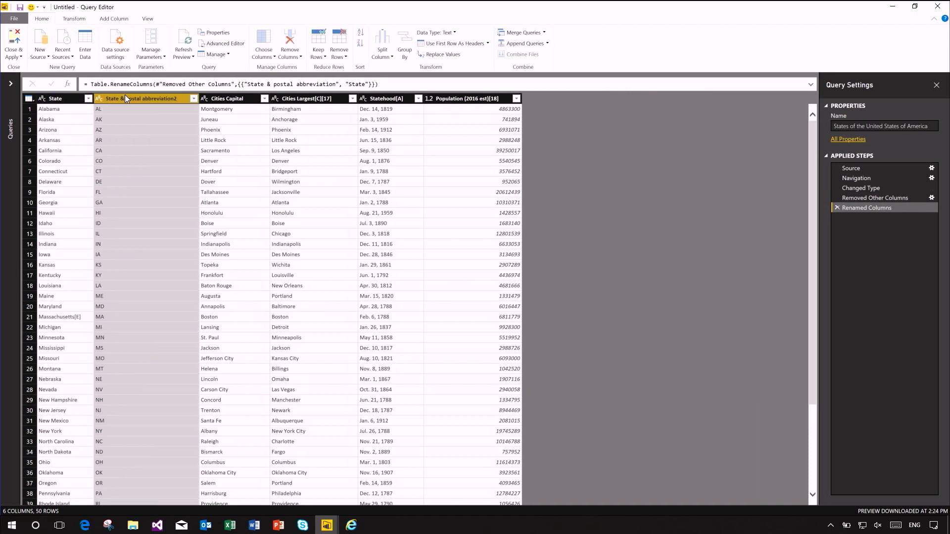
text(Abbreviation)
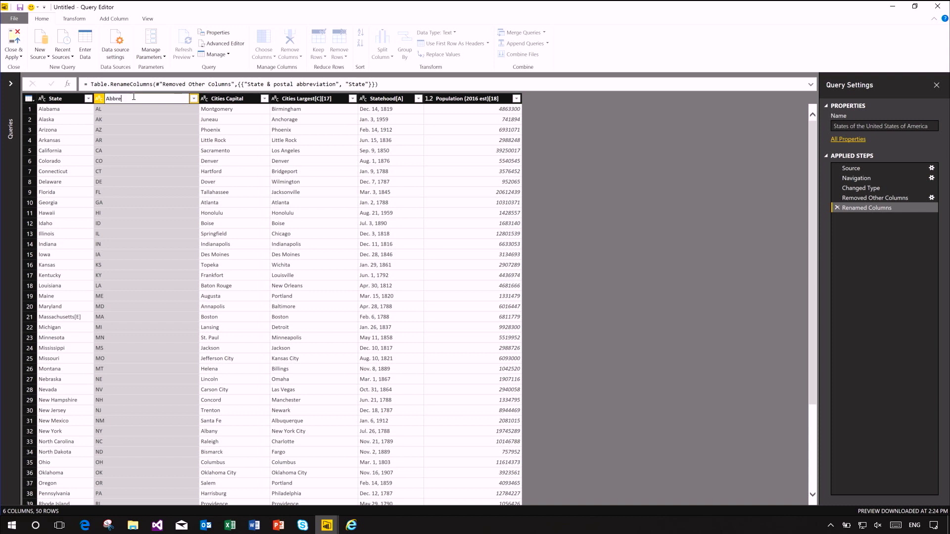
key(Return)
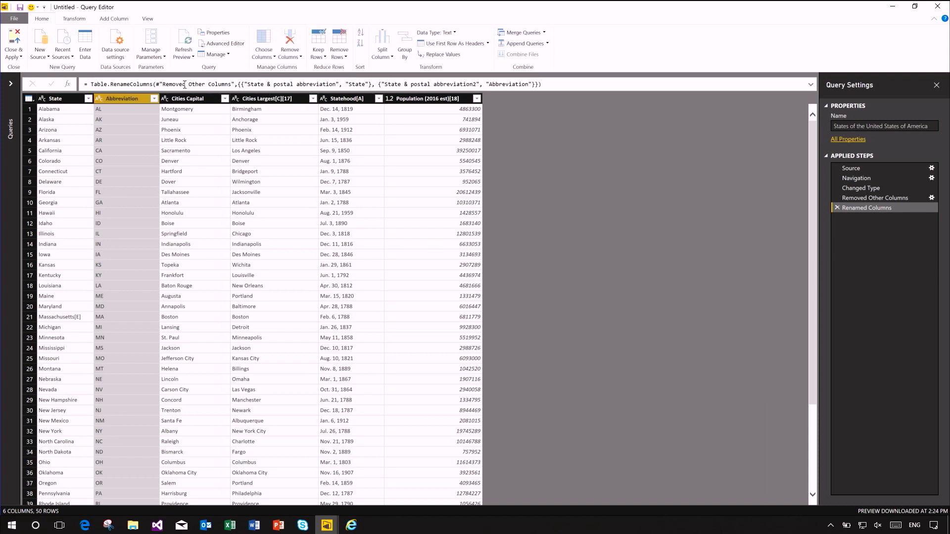
- Strip the bracketed footnote marks from the largest-city column header so it reads Cities Largest
double_click(255, 98)
key(End)
key(BackSpace)
key(BackSpace)
key(BackSpace)
key(BackSpace)
key(BackSpace)
key(BackSpace)
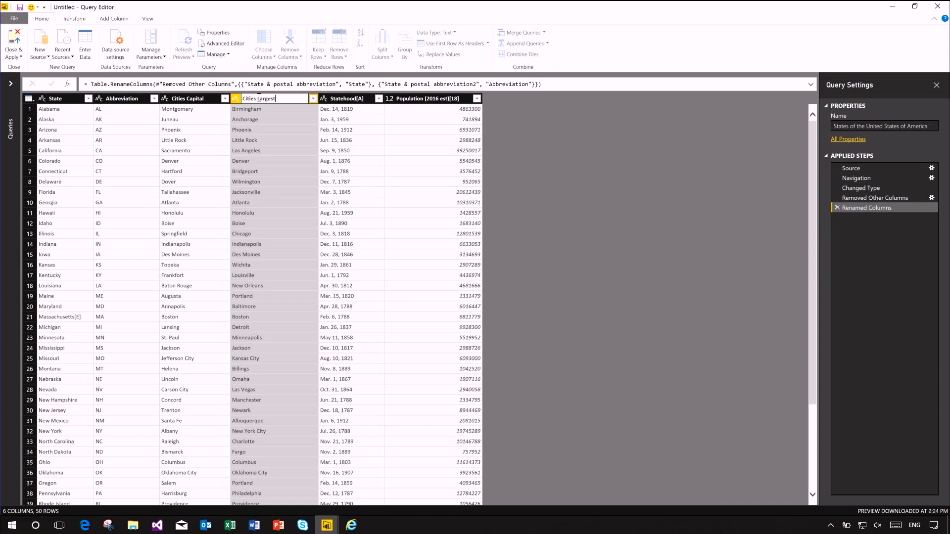
key(Return)
- Remove the [A] footnote mark from the statehood column header so it reads Statehood
click(342, 99)
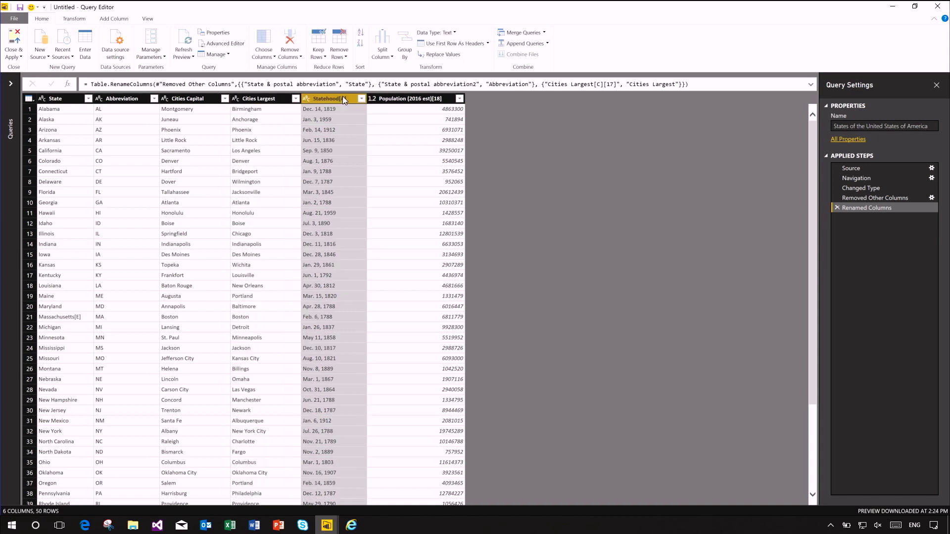
double_click(340, 97)
click(355, 101)
key(BackSpace)
key(BackSpace)
key(BackSpace)
key(Return)
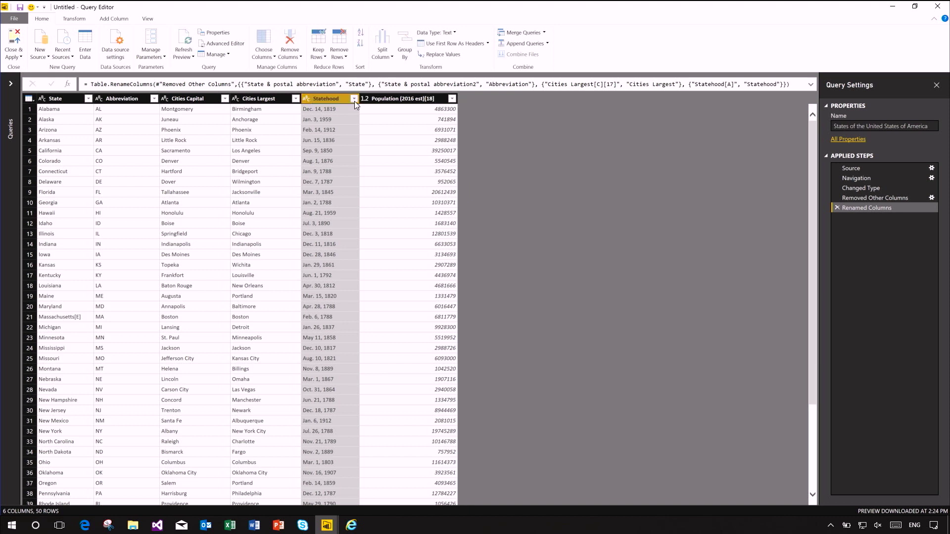
- Remove the [18] footnote mark from the population column header so it reads Population (2016 est)
double_click(397, 98)
key(End)
key(BackSpace)
key(BackSpace)
key(BackSpace)
key(Return)
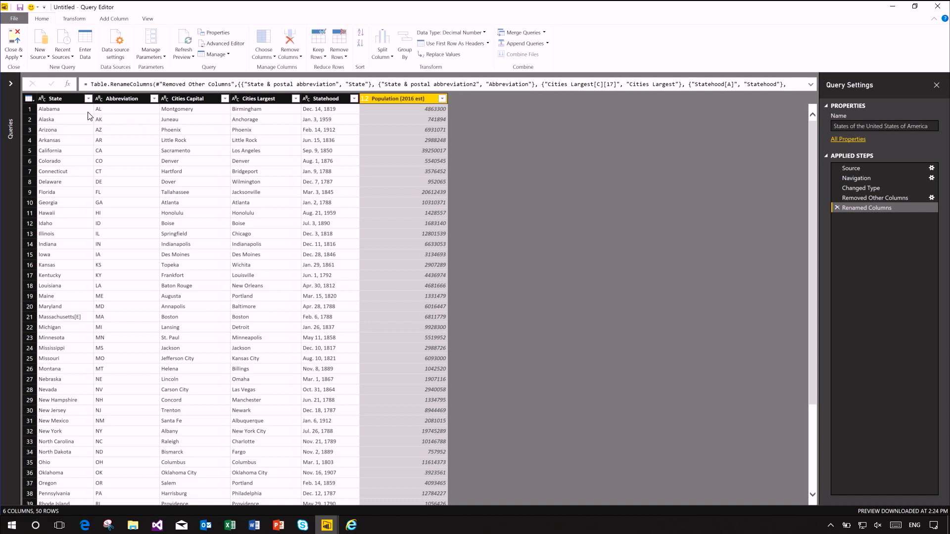
- Select the State column and start adding a column from examples that draws on all columns
click(61, 99)
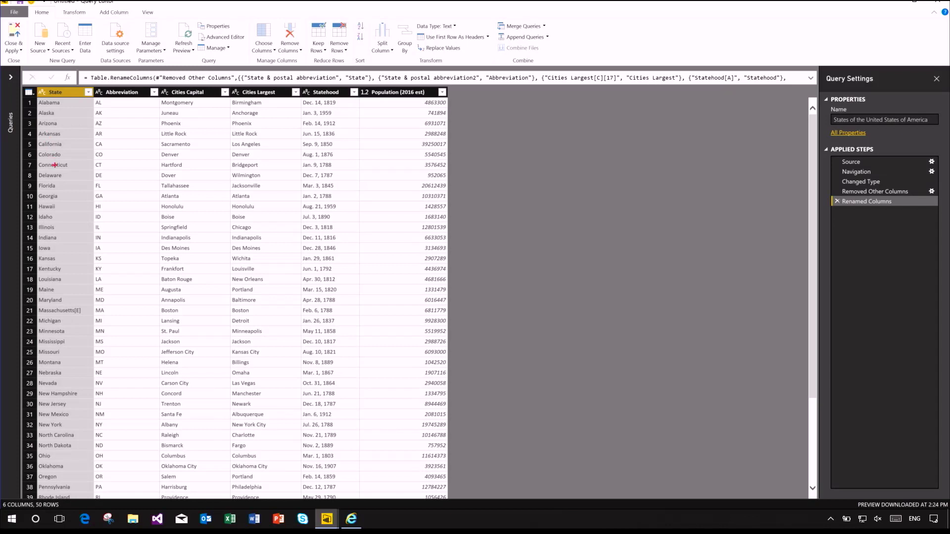
mouse_move(82, 299)
mouse_down()
mouse_move(31, 312)
mouse_move(62, 328)
mouse_move(81, 323)
mouse_move(82, 301)
mouse_up()
key(Escape)
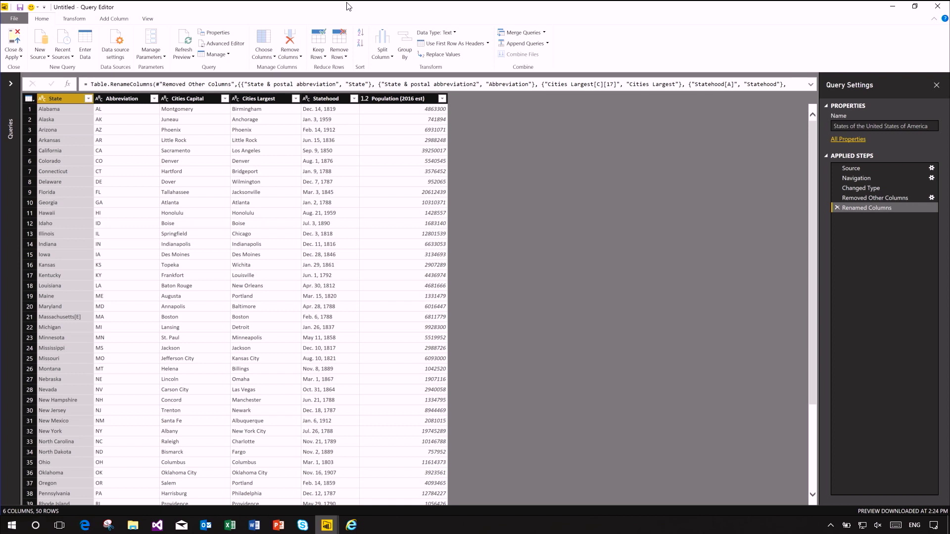
click(119, 19)
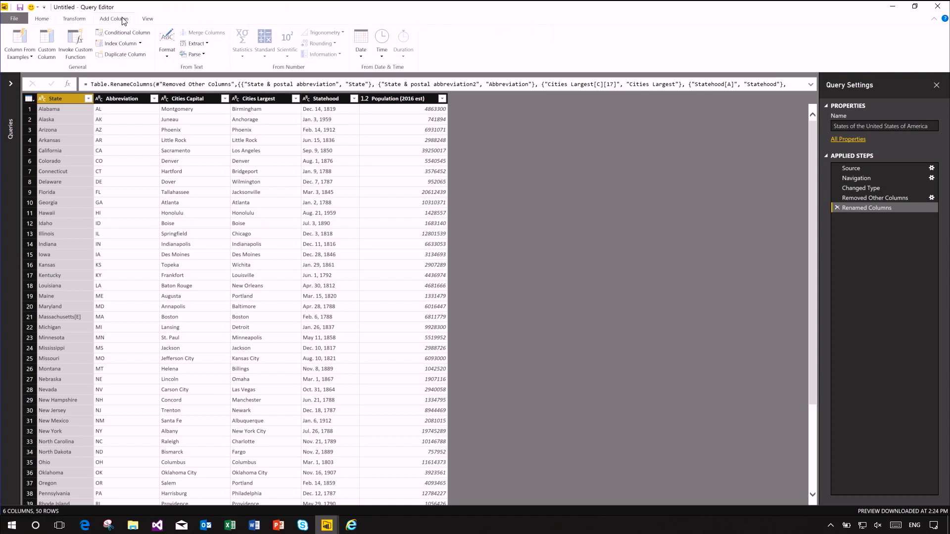
click(23, 56)
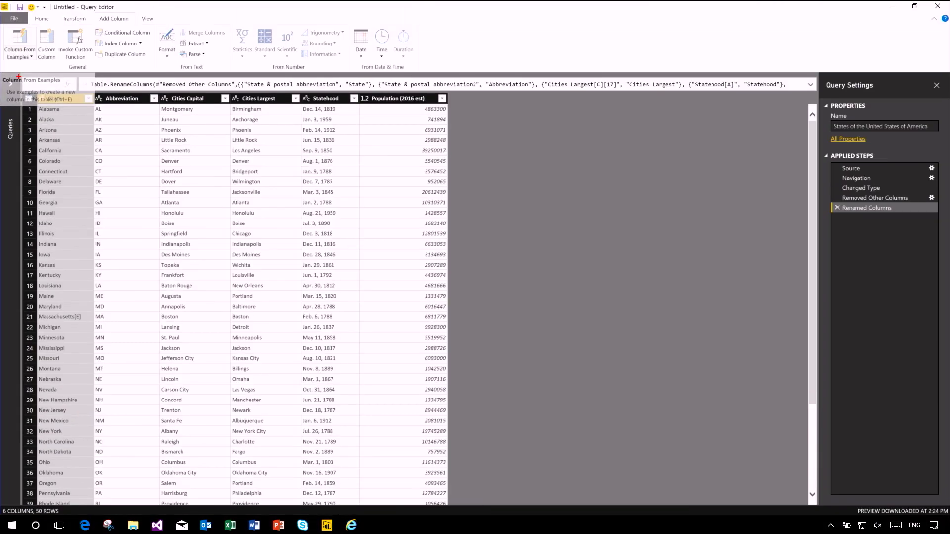
mouse_move(32, 27)
mouse_down()
mouse_move(2, 28)
mouse_move(20, 70)
mouse_move(34, 30)
mouse_up()
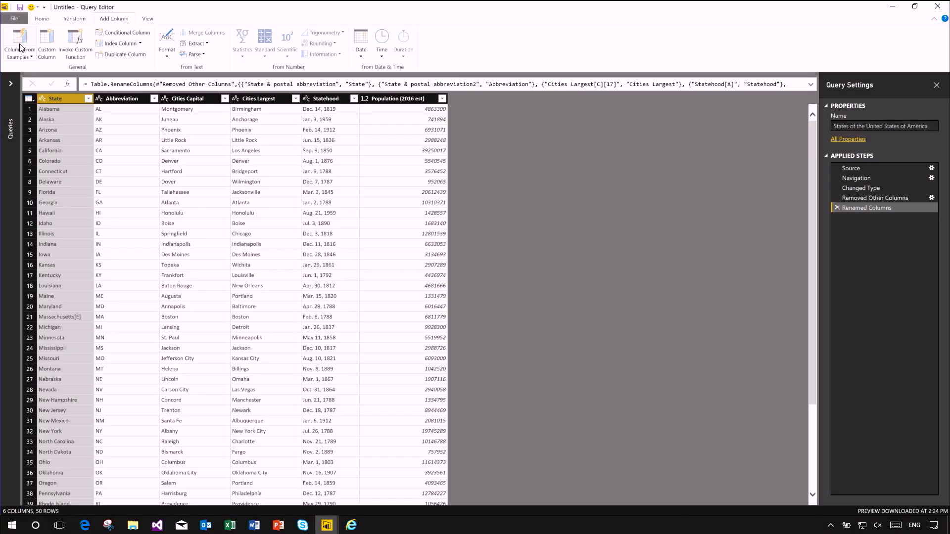
click(24, 54)
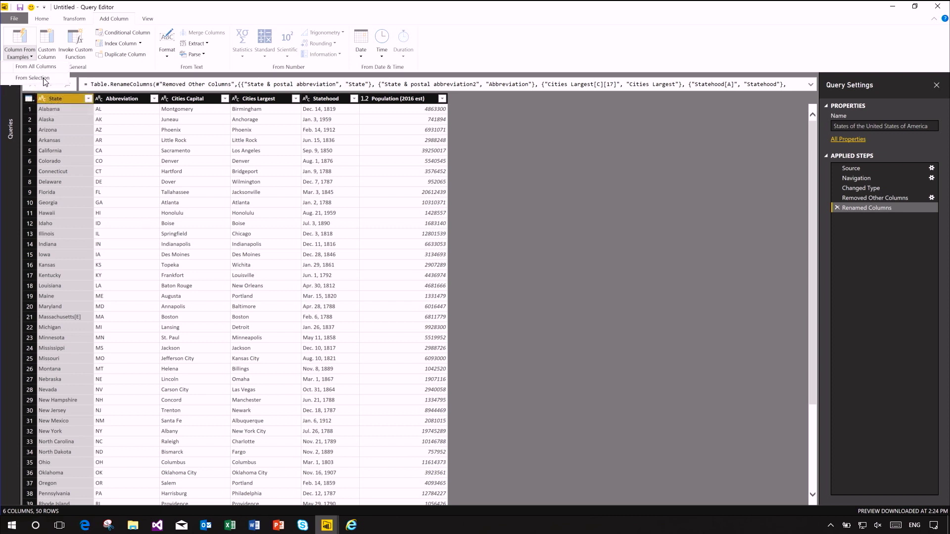
click(29, 58)
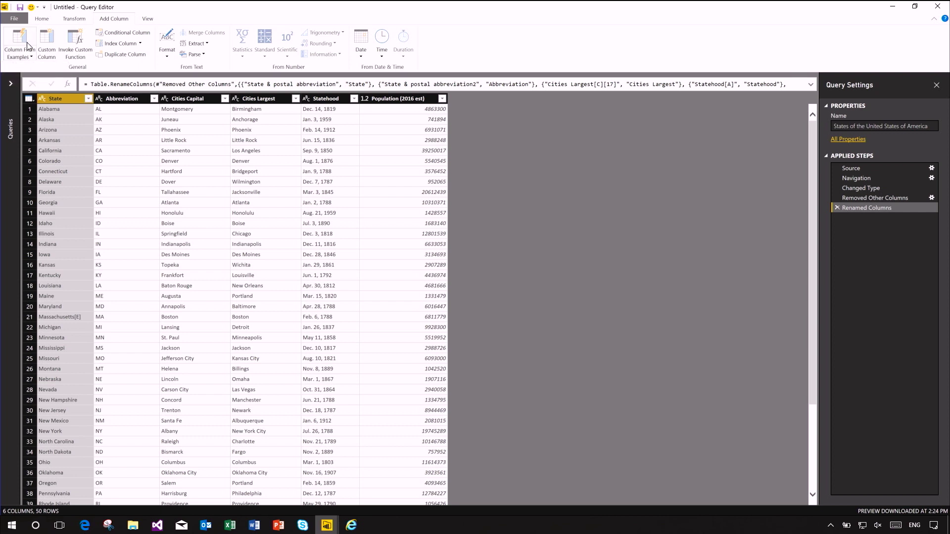
click(22, 42)
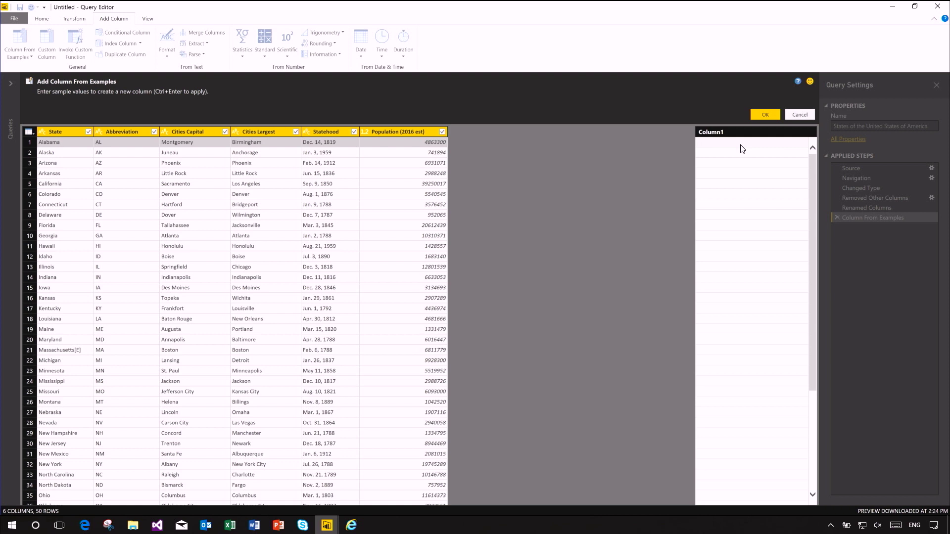
- Enter Alabama as the sample value for the first row of the new column
key(Down)
key(Down)
key(Down)
key(Down)
key(Down)
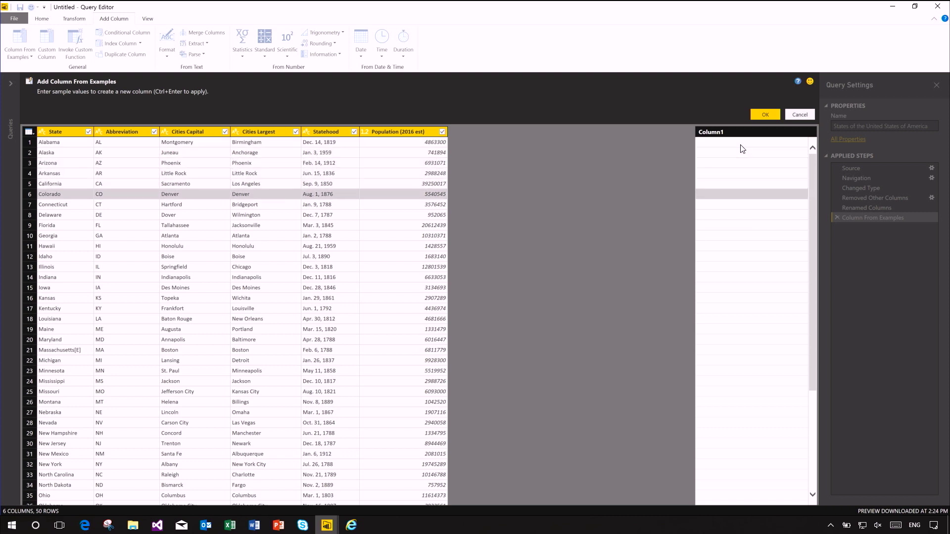
key(Up)
key(Up)
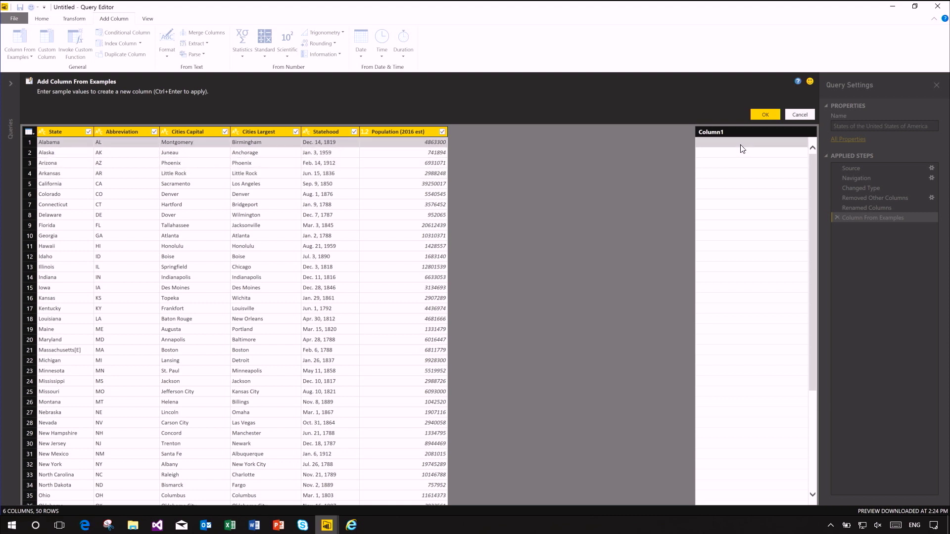
click(741, 145)
text(Alabama)
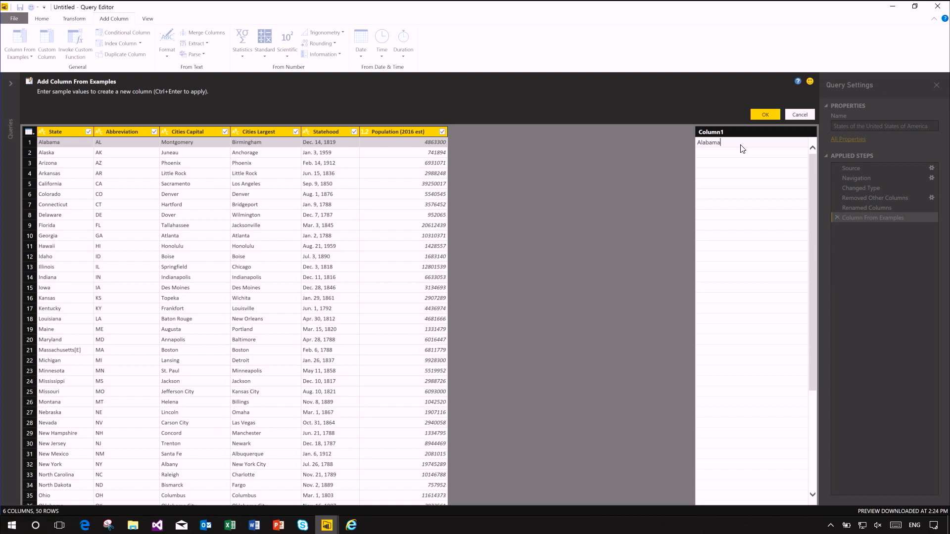
key(Return)
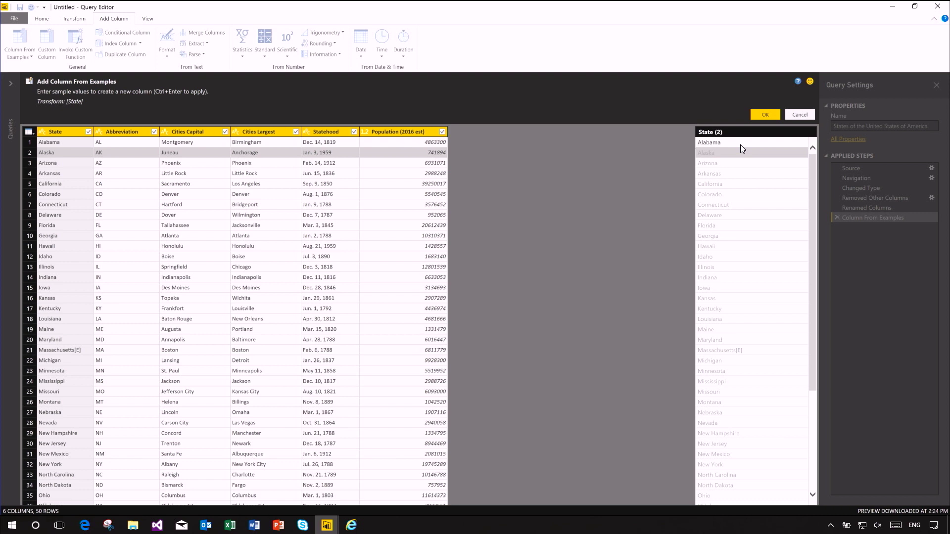
- Correct the Massachusetts[E] sample in row 21 to Massachusetts and add the example-based column to the query
key(Down)
key(Down)
key(Down)
key(Down)
key(Down)
key(Down)
key(Down)
key(Down)
key(Down)
key(Down)
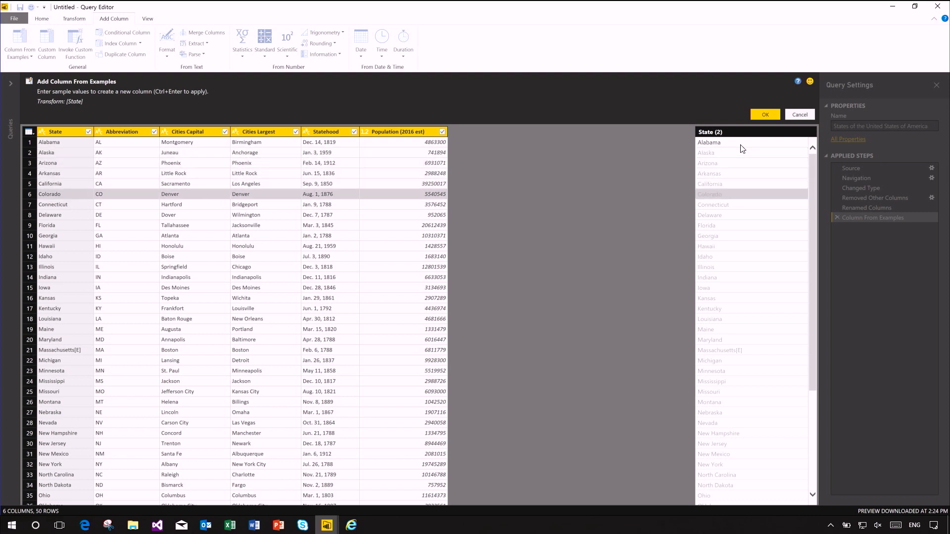
key(Down)
key(Down)
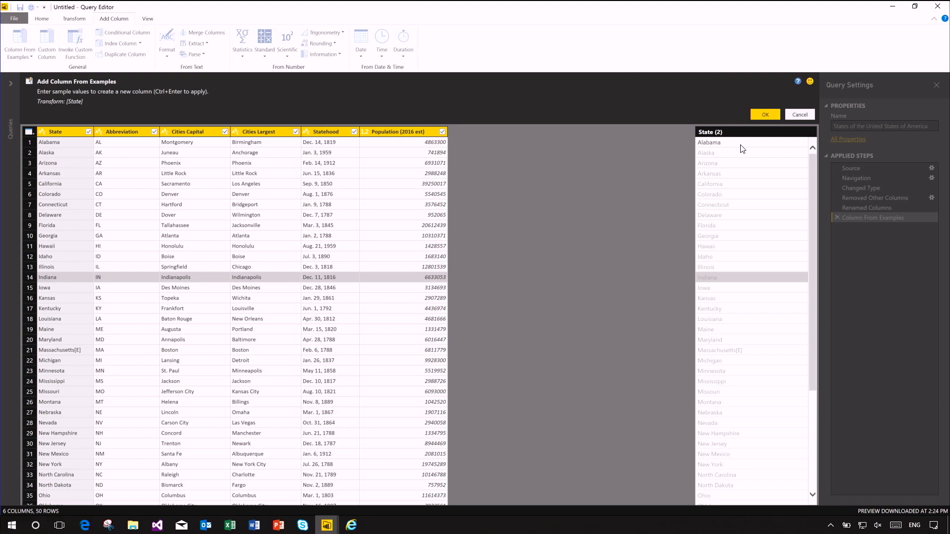
key(Down)
key(Down)
key(Down)
key(Down)
key(Down)
key(Down)
key(Down)
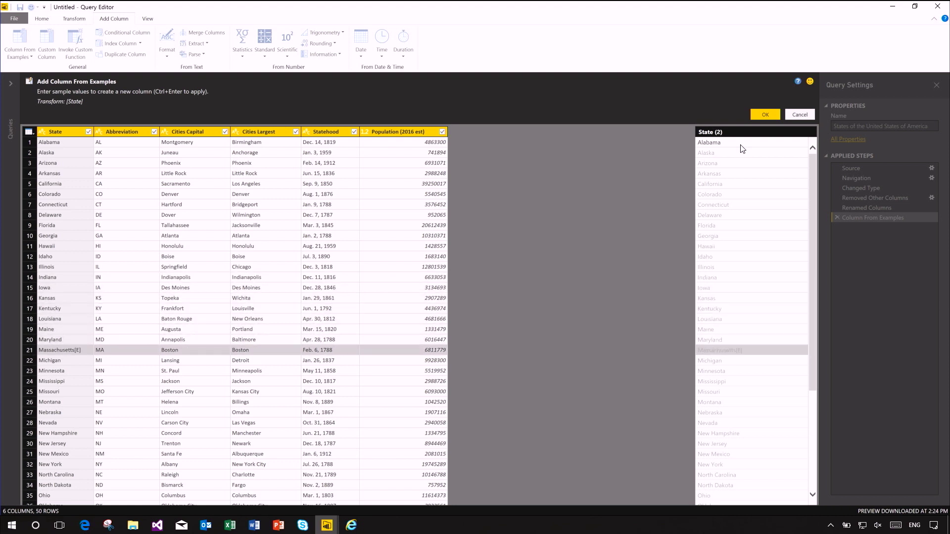
click(751, 354)
click(751, 354)
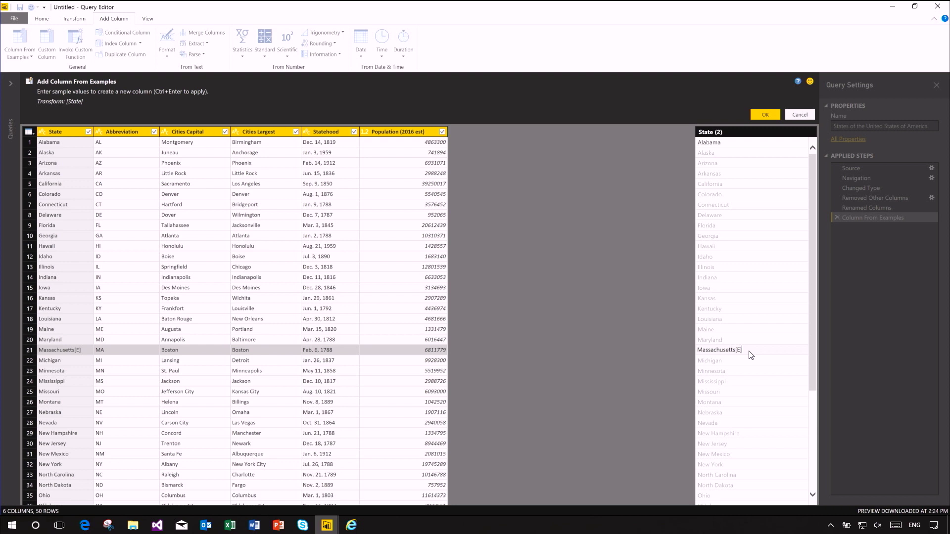
key(BackSpace)
key(BackSpace)
key(BackSpace)
key(Return)
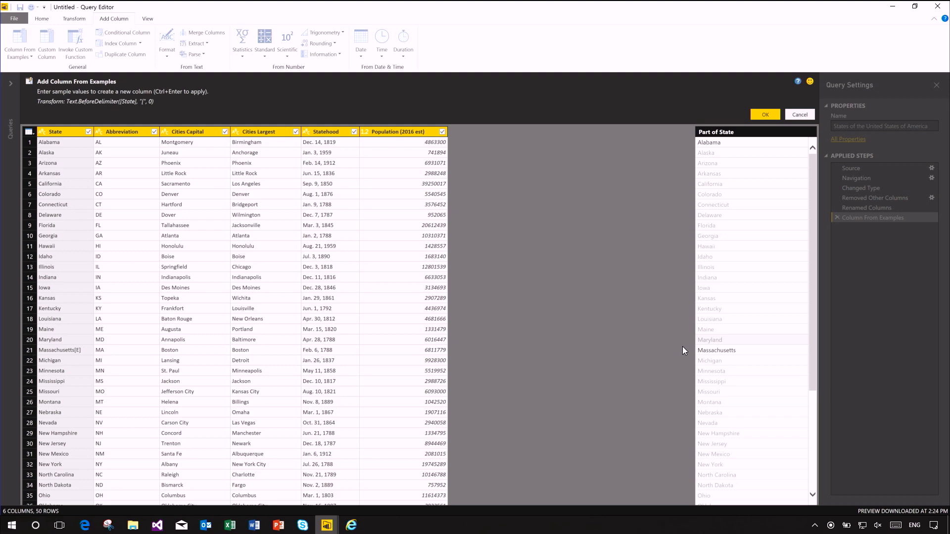
scroll(732, 296, down, 5)
click(765, 116)
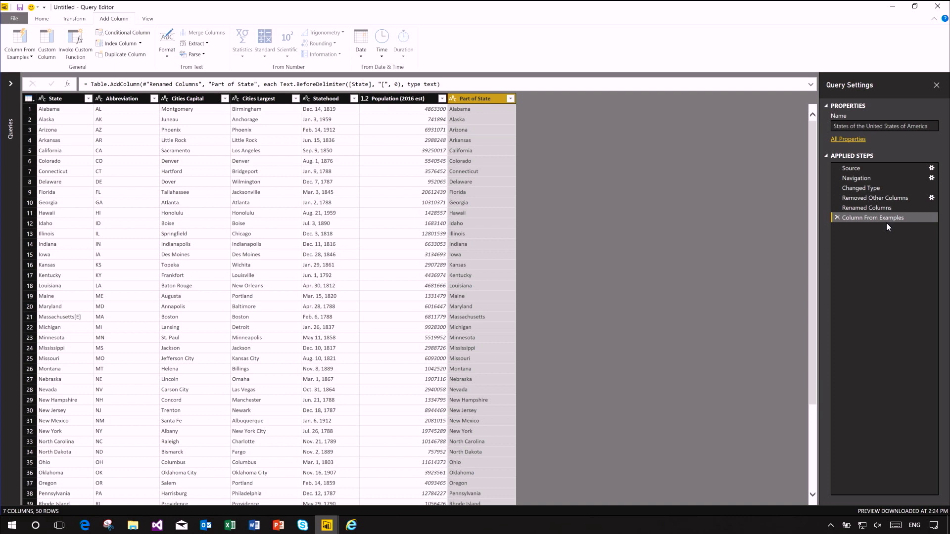
- Examine the formula generated for the new Part of State column
click(152, 86)
drag(94, 85, 442, 85)
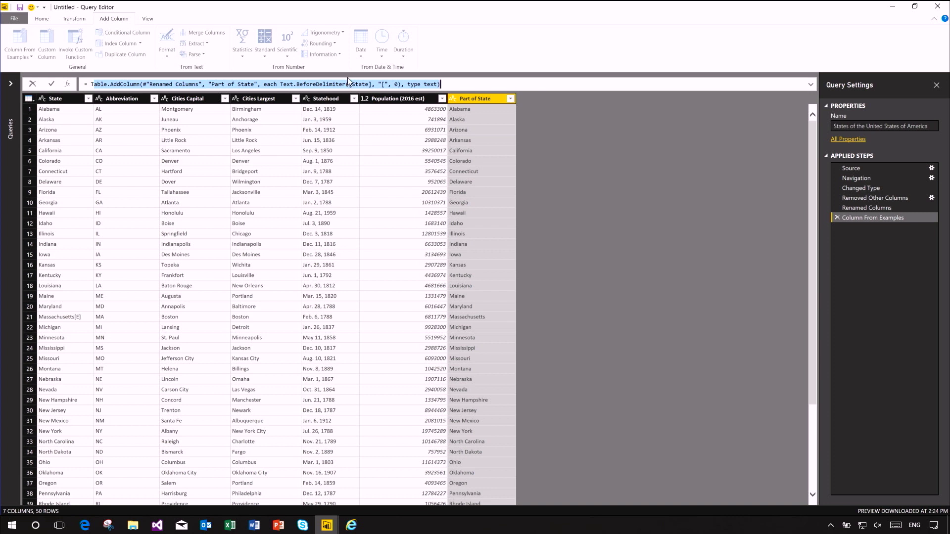
click(569, 167)
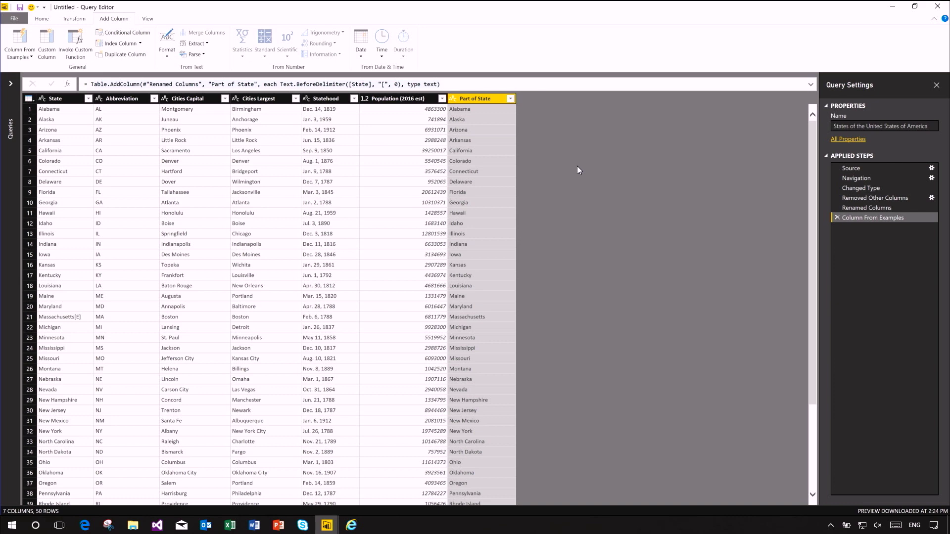
- Start a new column from examples that draws on all columns and enter ALABAMA as the sample for row 1
click(30, 41)
click(35, 80)
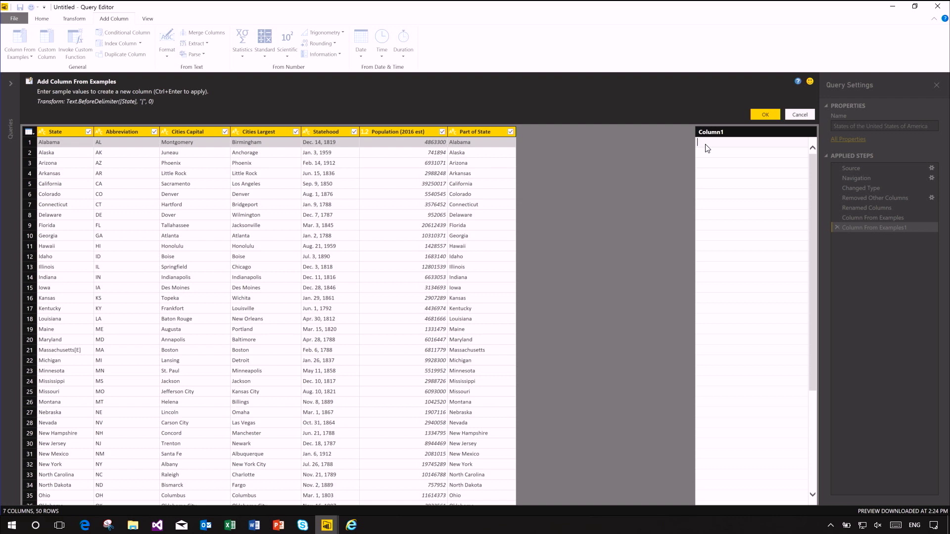
text(ALABAMA)
key(Return)
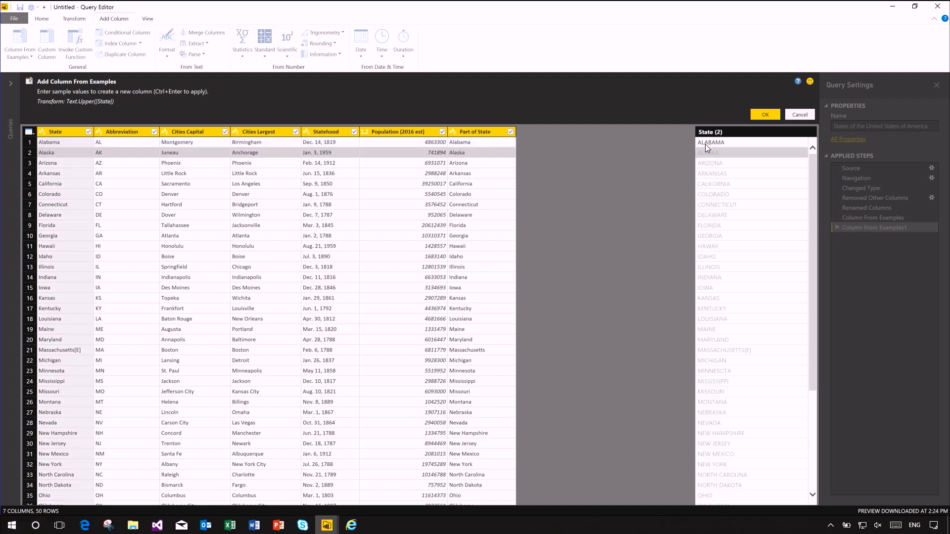
- Correct the sample in row 21 to MASSACHUSETTS and add the uppercase state name column to the query
click(768, 355)
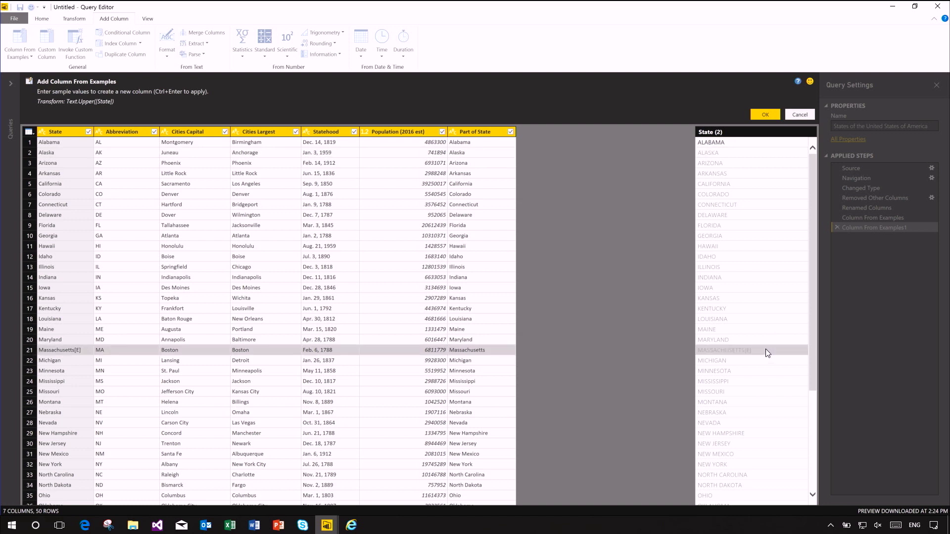
click(768, 352)
key(End)
key(BackSpace)
key(BackSpace)
key(BackSpace)
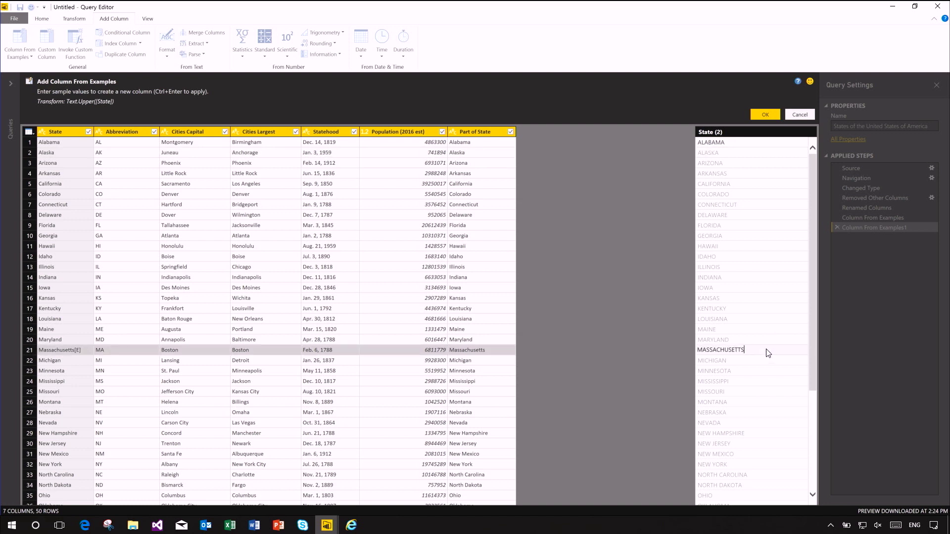
key(Return)
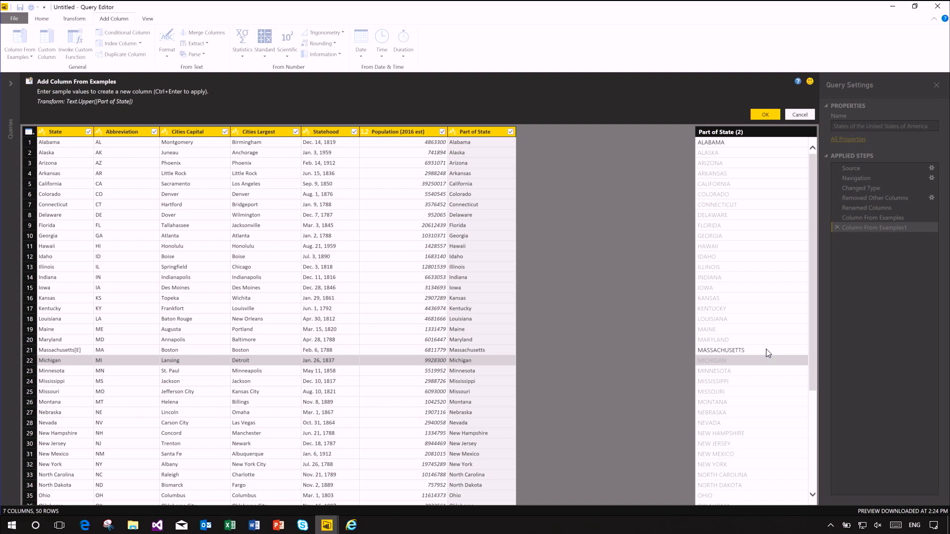
click(763, 114)
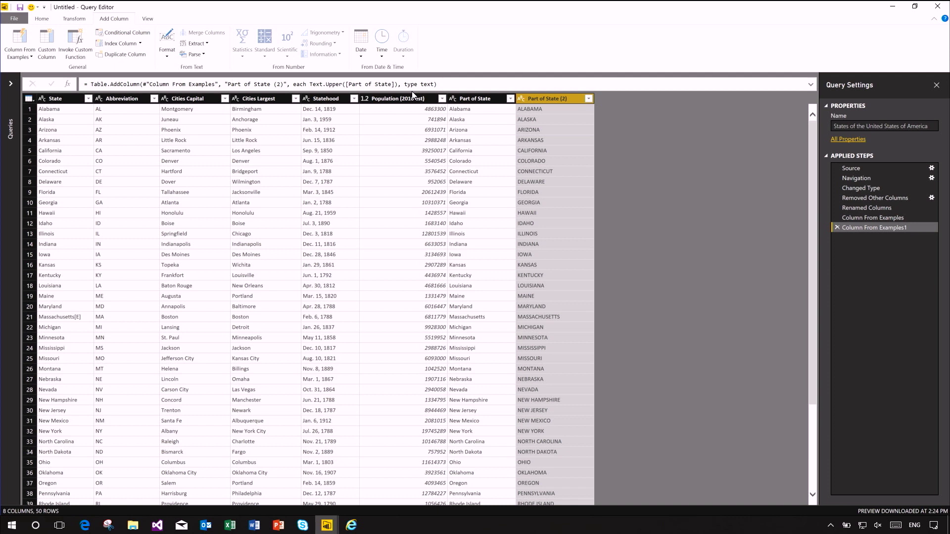
- Add a month name column from examples based only on the Statehood column, using December as the sample for row 1
click(338, 101)
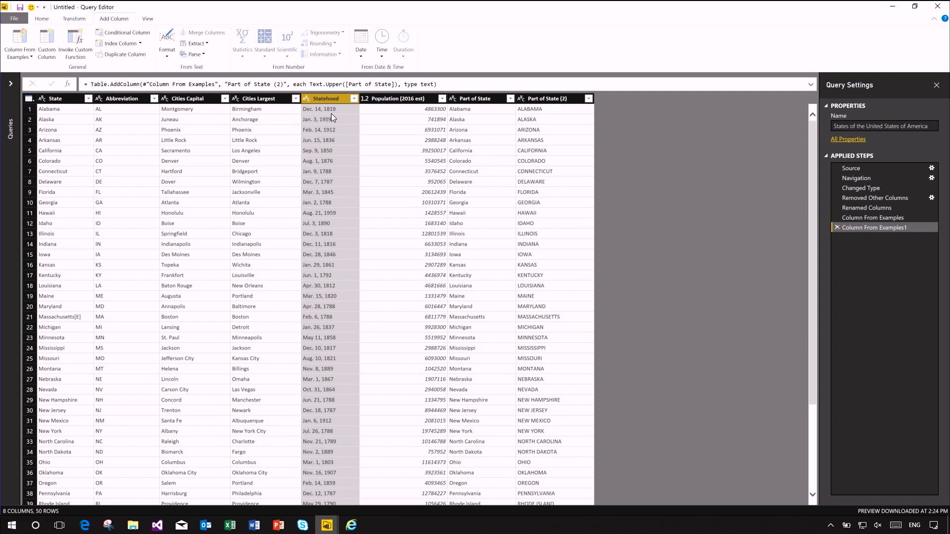
click(29, 57)
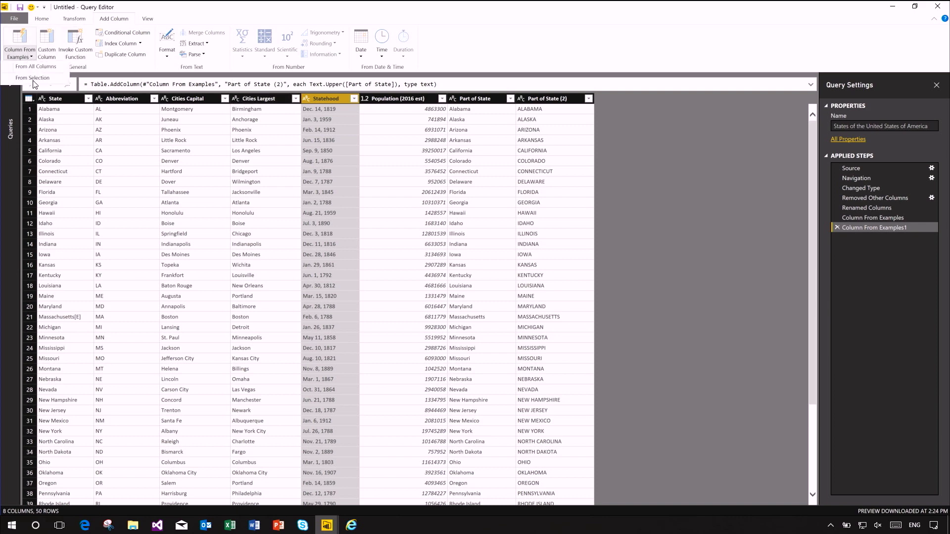
click(33, 79)
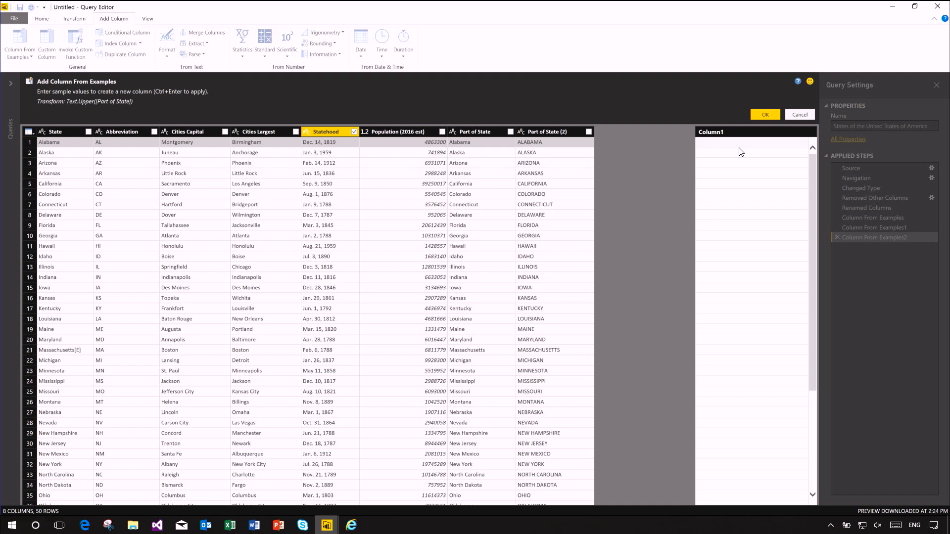
text(December)
key(Return)
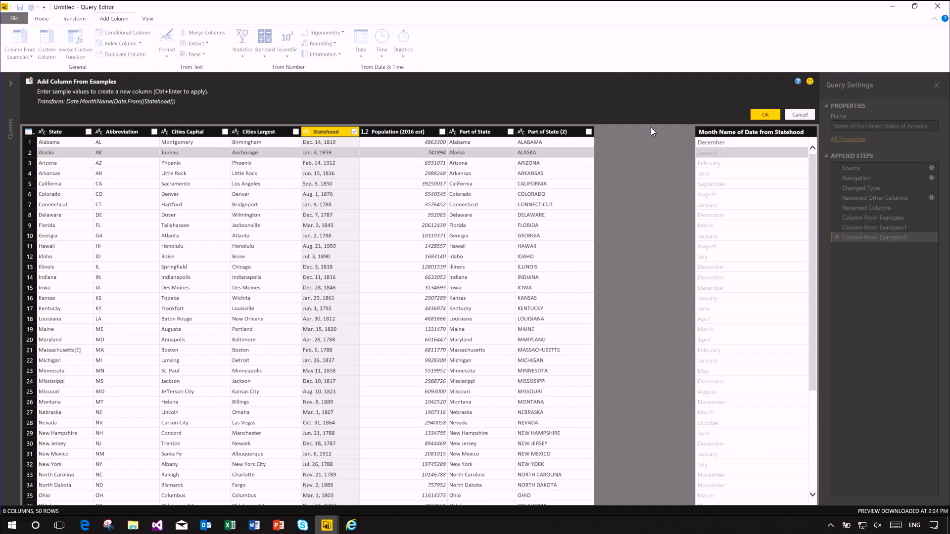
click(763, 115)
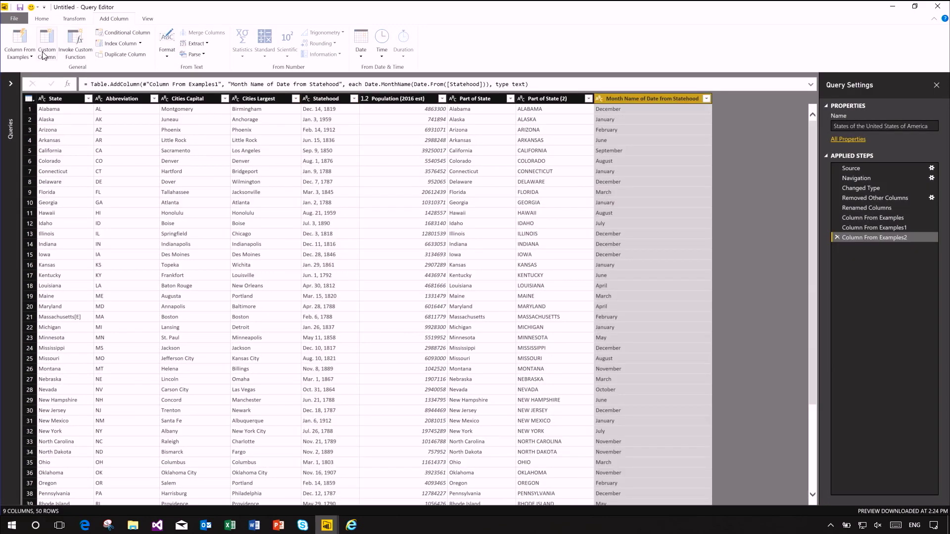
- Add a year column from examples based only on the Statehood column, using 1819 as the sample for row 1
click(27, 58)
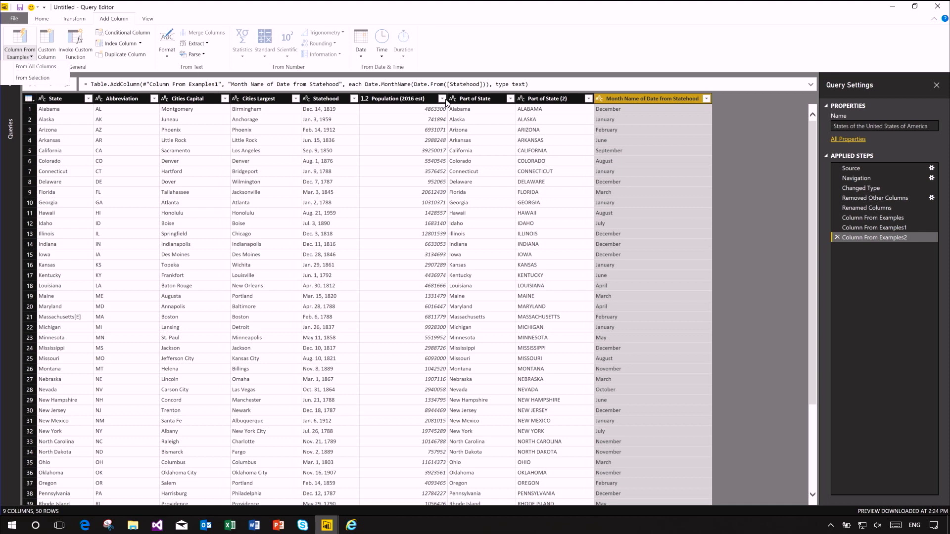
click(324, 98)
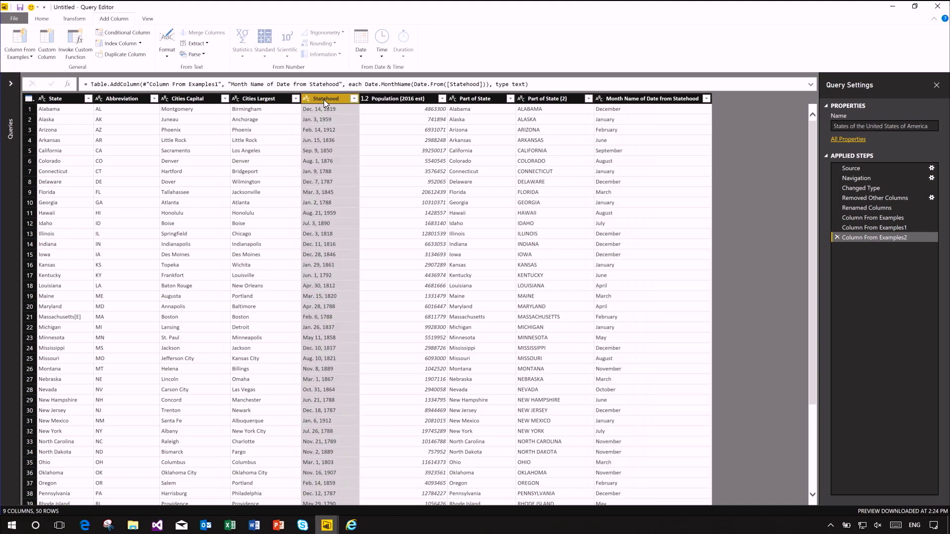
click(19, 57)
click(27, 79)
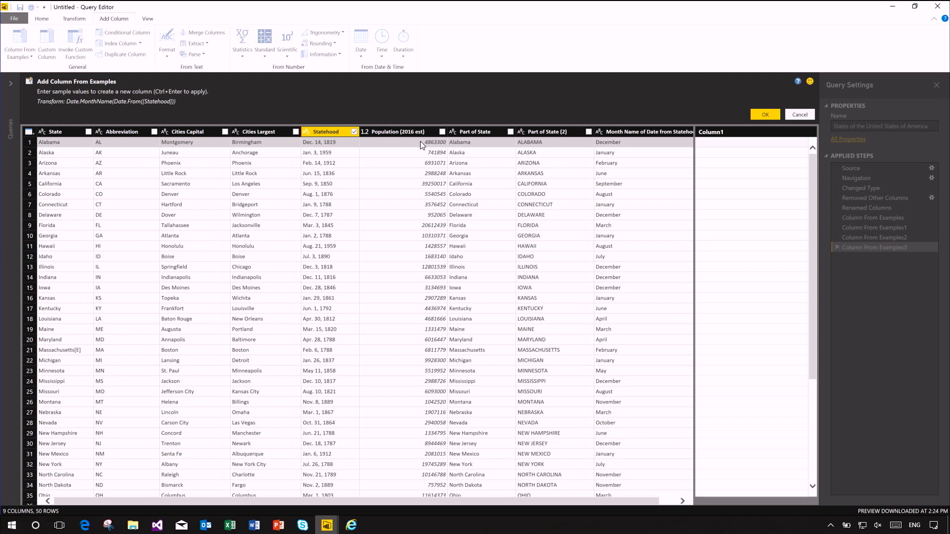
text(1819)
key(Return)
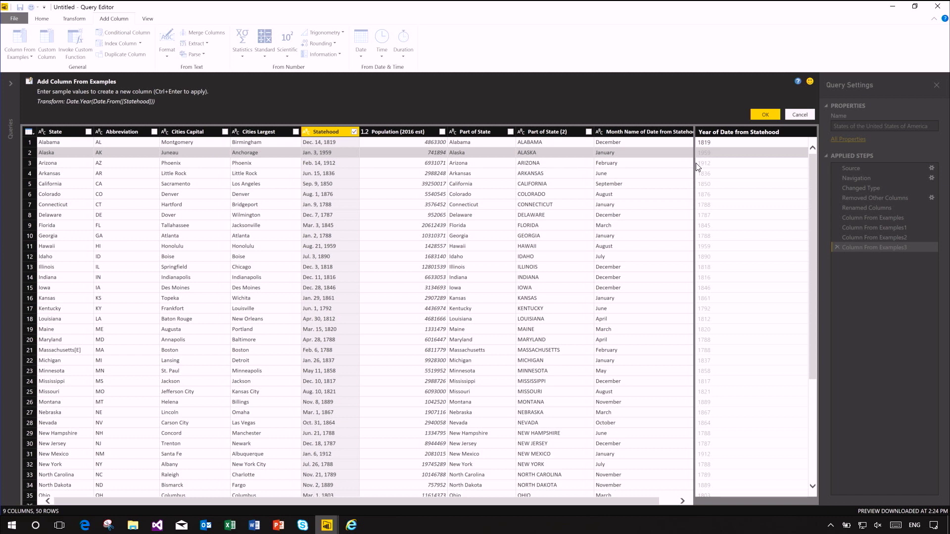
click(764, 114)
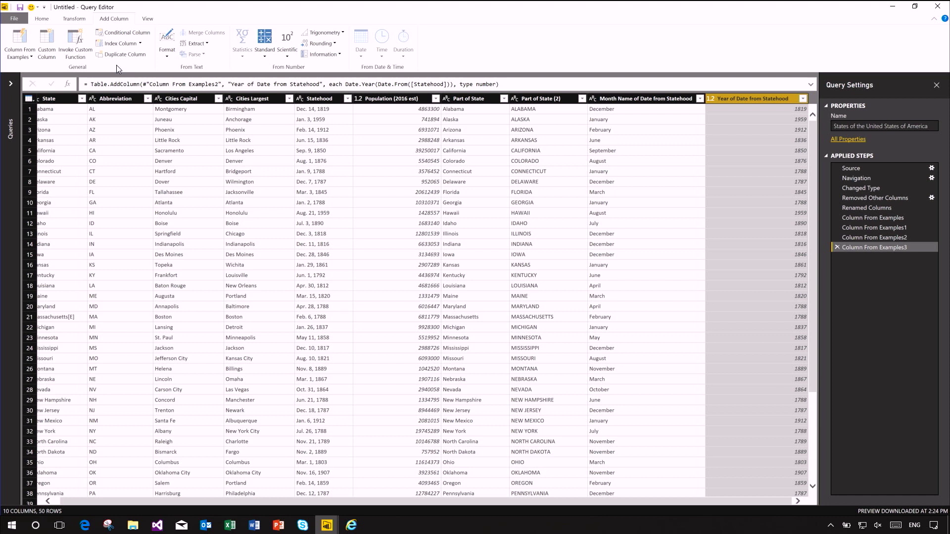
- Add a weekday name column from examples that draws on all columns, using Tuesday as the sample for row 1
click(25, 57)
click(31, 67)
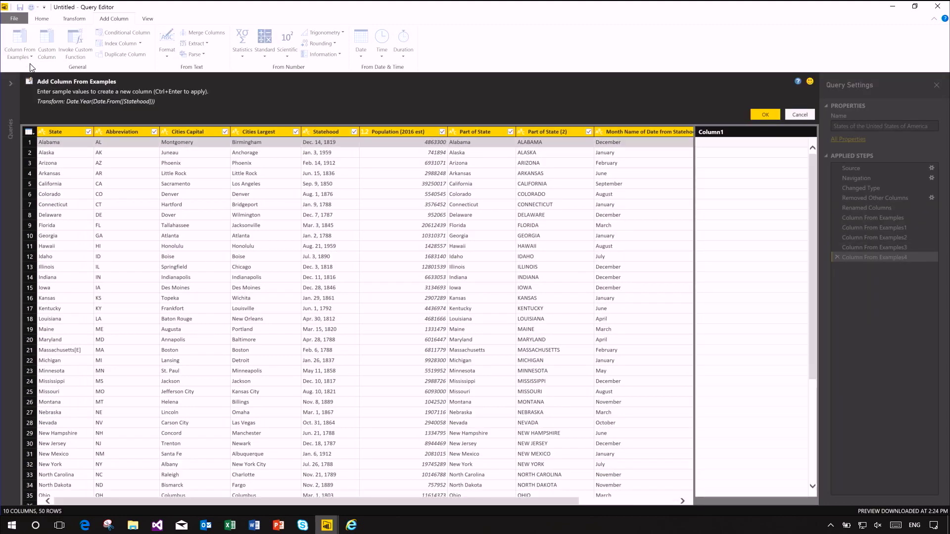
text(Tuesday)
key(Return)
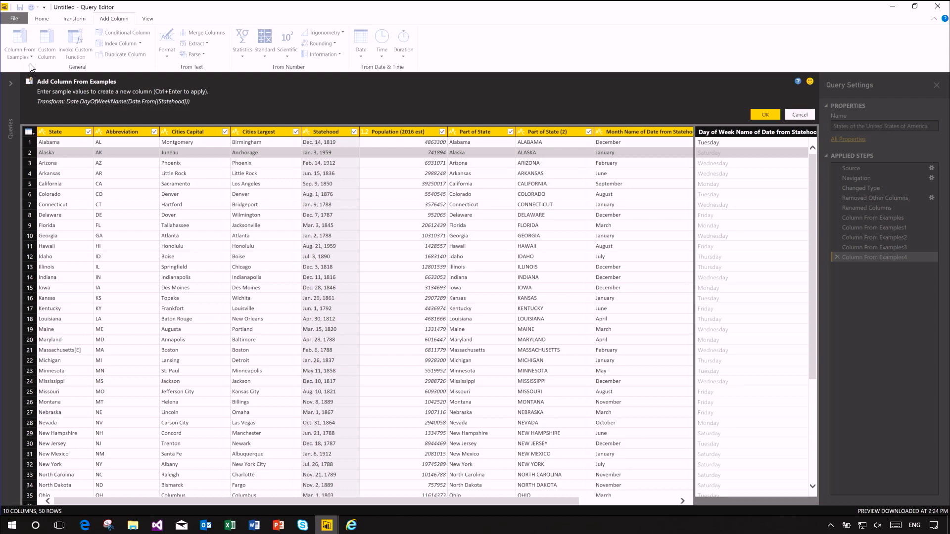
click(759, 114)
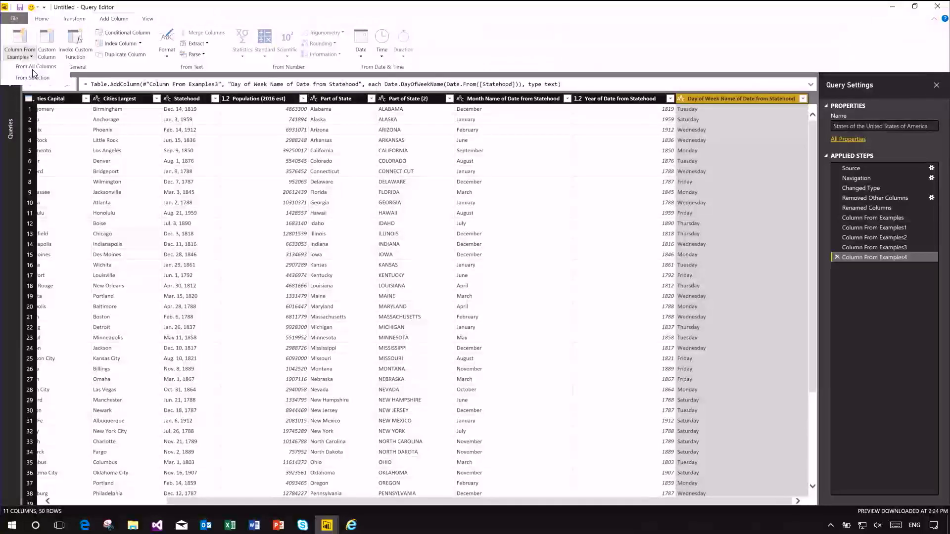
- Start another example column from all columns and enter "Alabama (AL), whose capital is Montgomery, was founded on a Tuesday in December 1819" as row 1's sample
click(32, 71)
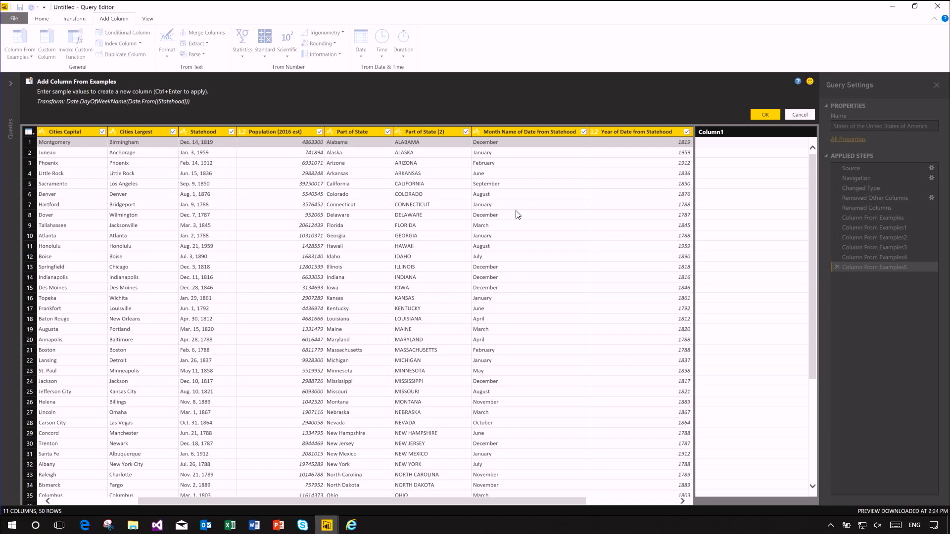
text(A)
text(labama)
text( (AL))
text(, whose capital i)
text(s Montgomer)
text(y, was founded)
text( on a Tuesday)
text( in December)
text( 1819)
key(Return)
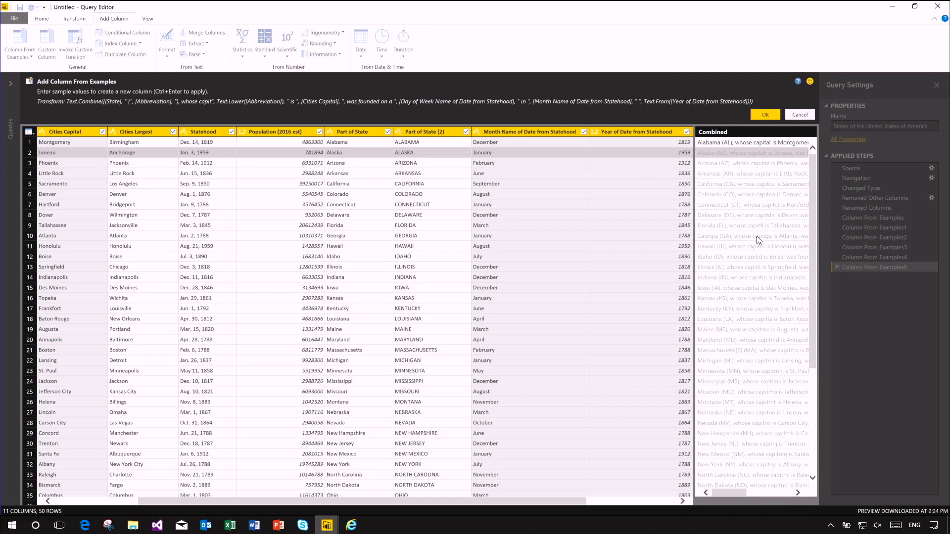
- Correct the misspelled word in the Alaska sample in row 2 to "capital" and add the combined sentence column to the query
double_click(760, 153)
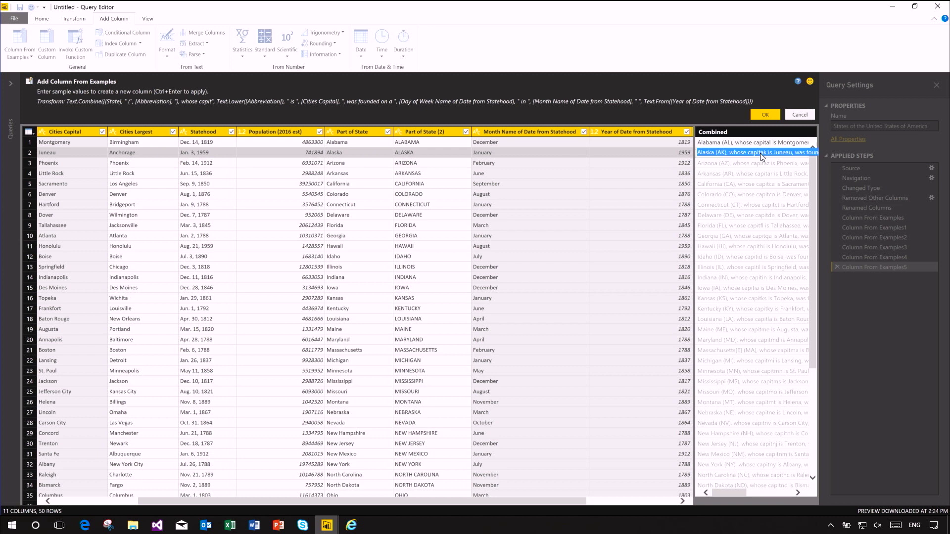
click(766, 155)
key(BackSpace)
text(l)
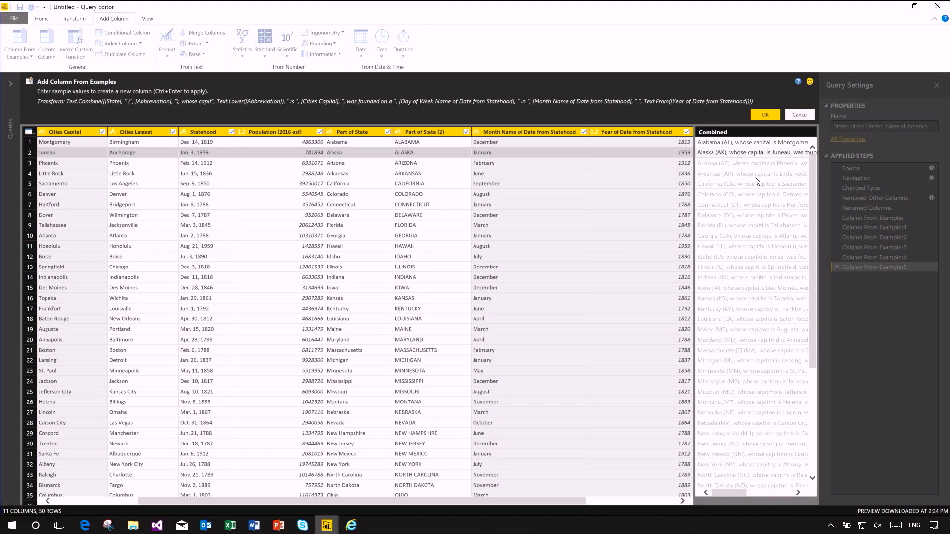
key(Return)
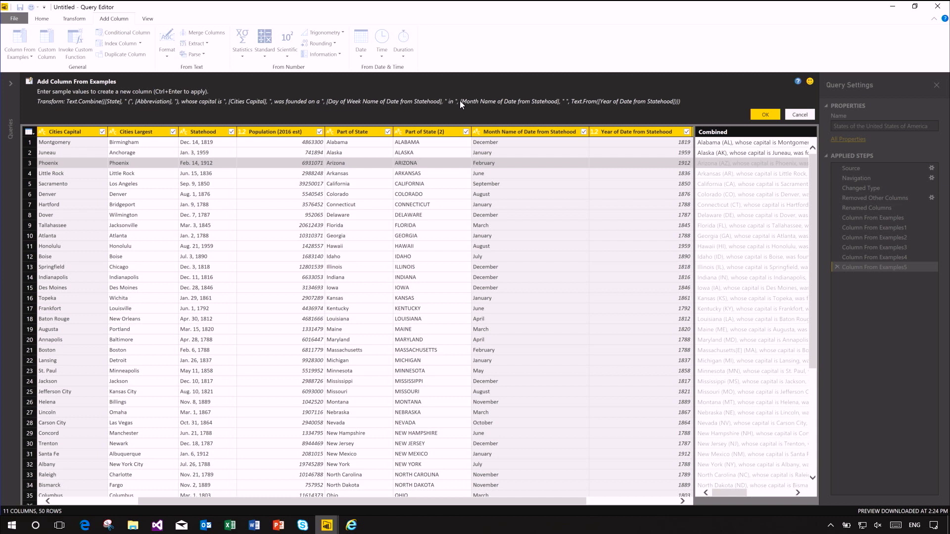
click(764, 115)
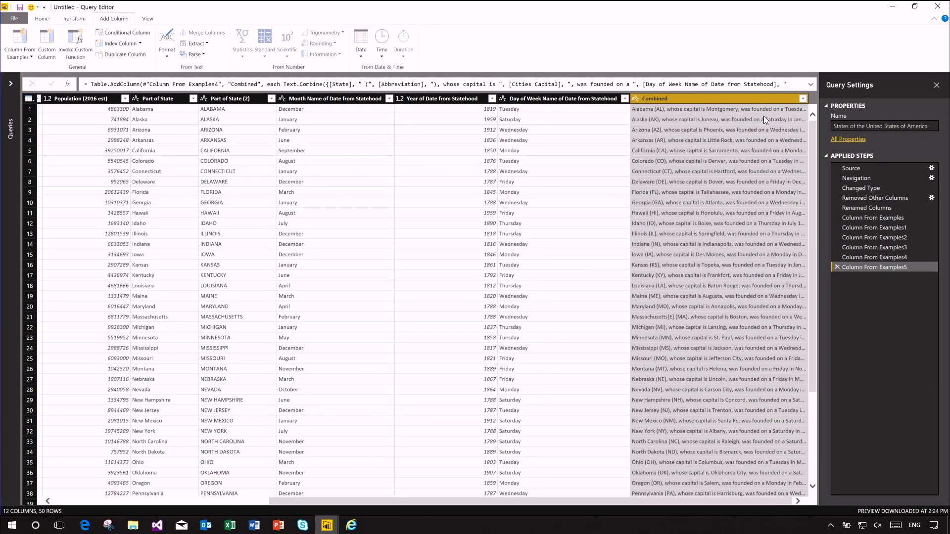
- View the full text of the Alabama sentence in the first row of the Combined column
click(719, 112)
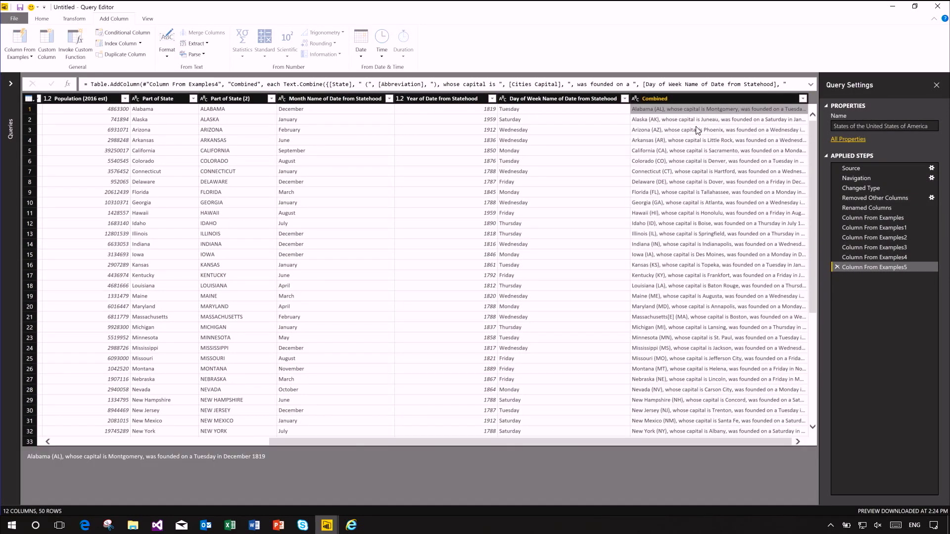
drag(275, 461, 99, 459)
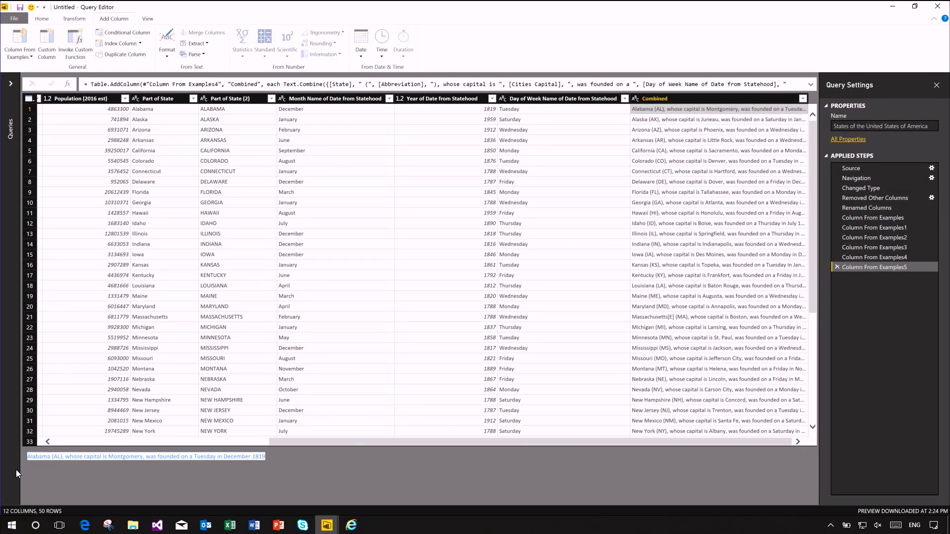
click(250, 475)
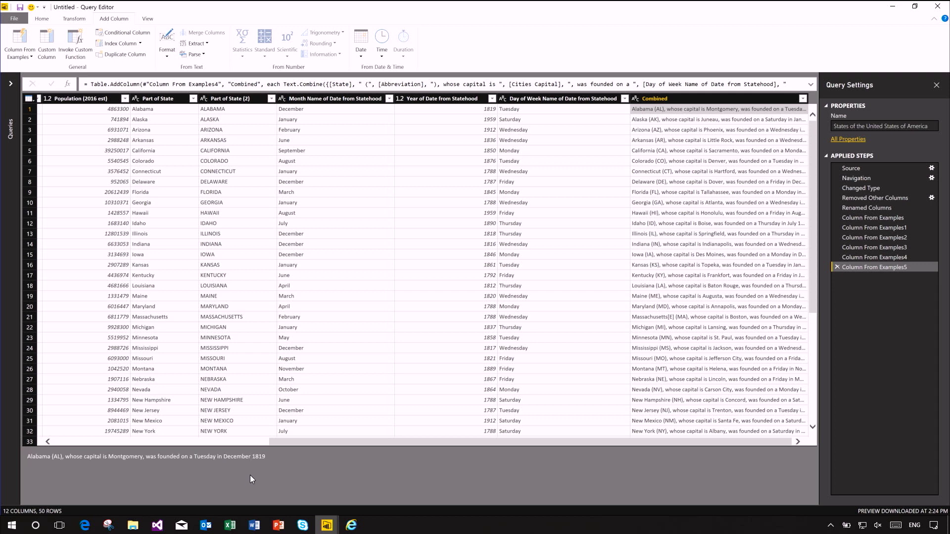
- Select the Combined column and examine the Text.Combine formula generated for it
click(725, 100)
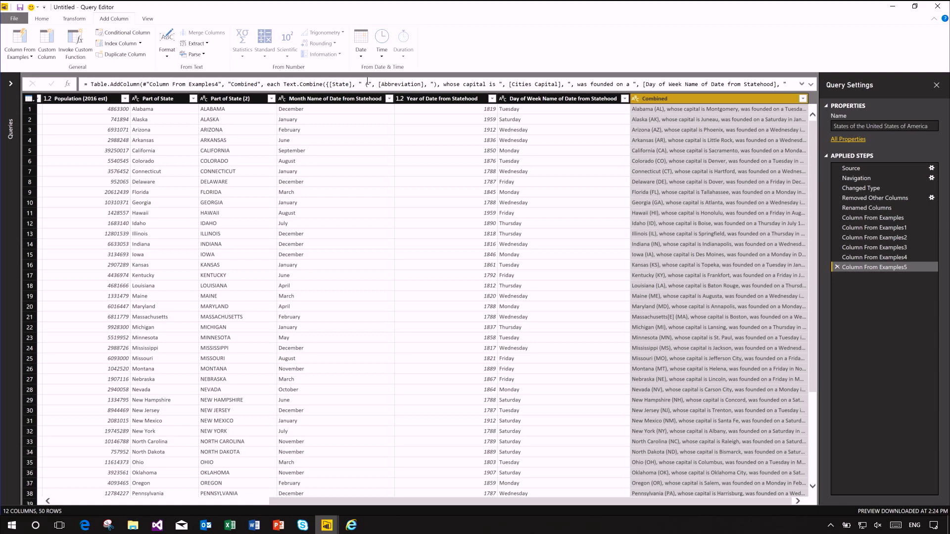
drag(352, 84, 484, 84)
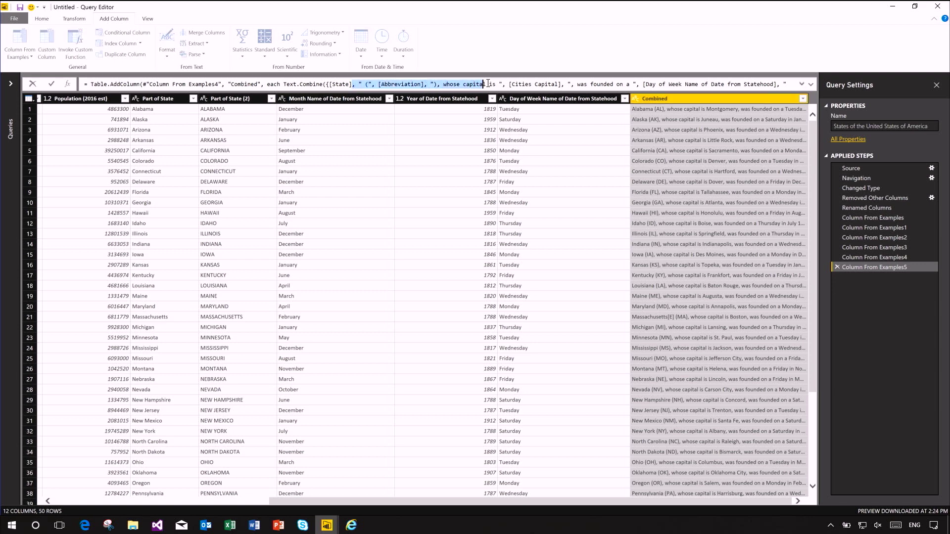
click(505, 84)
click(603, 107)
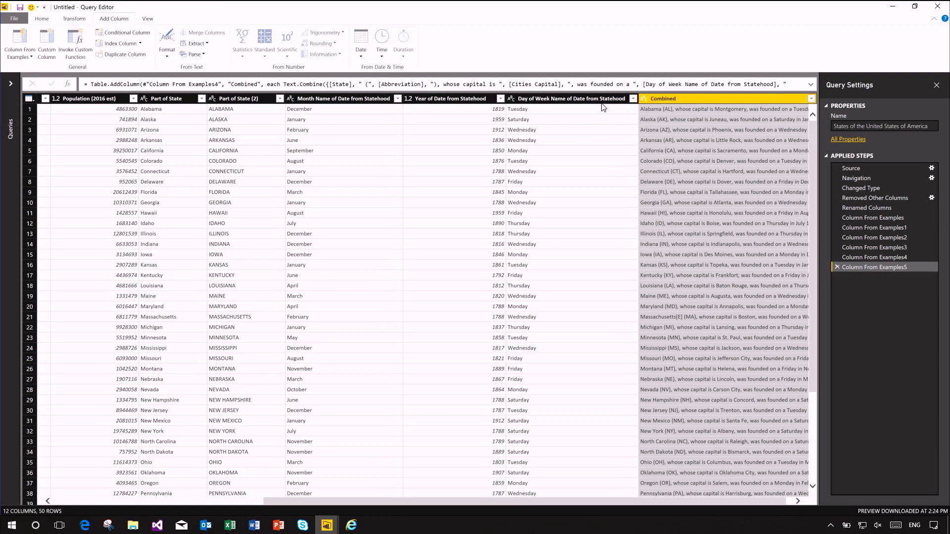